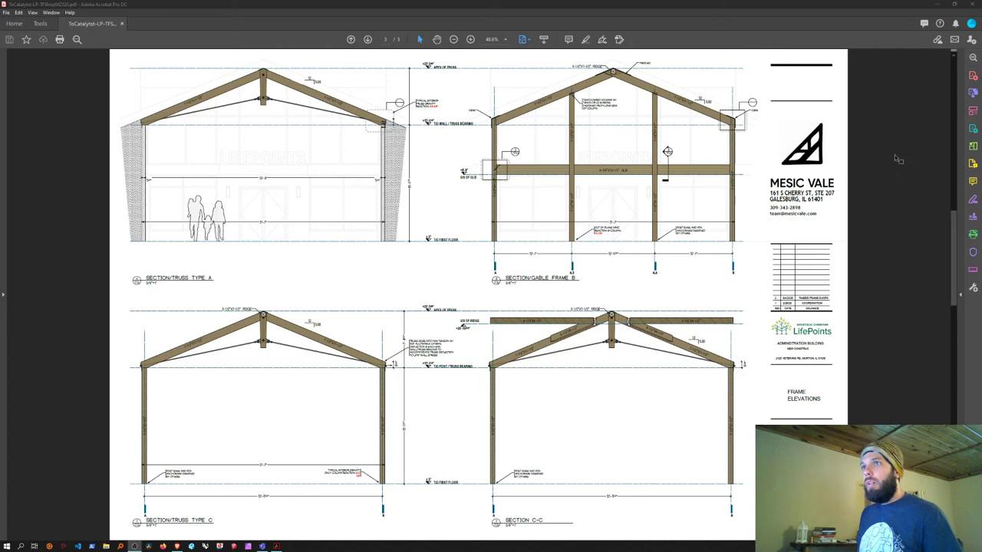
Add the Measure tool from More Tools and check the View > Tools menu.
left_click(972, 288)
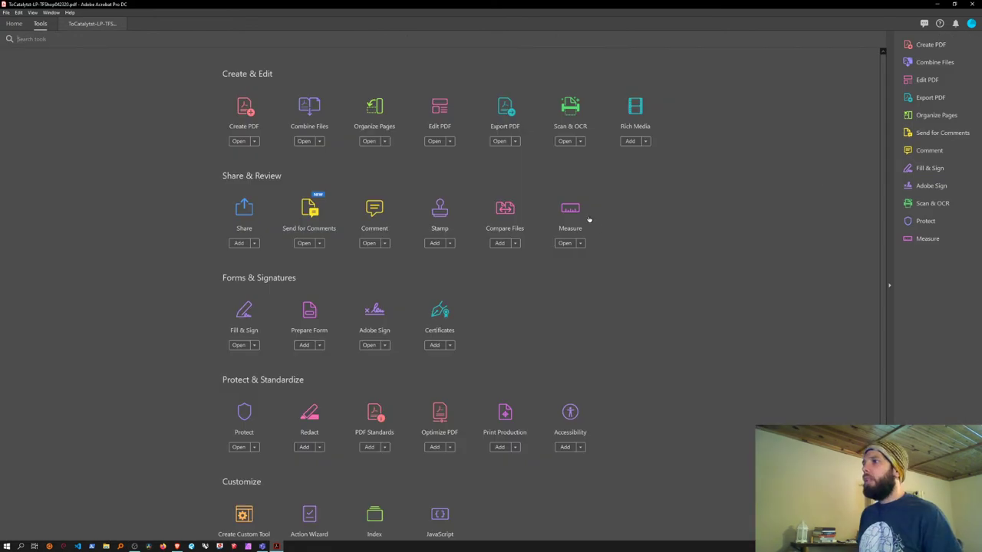
left_click(575, 212)
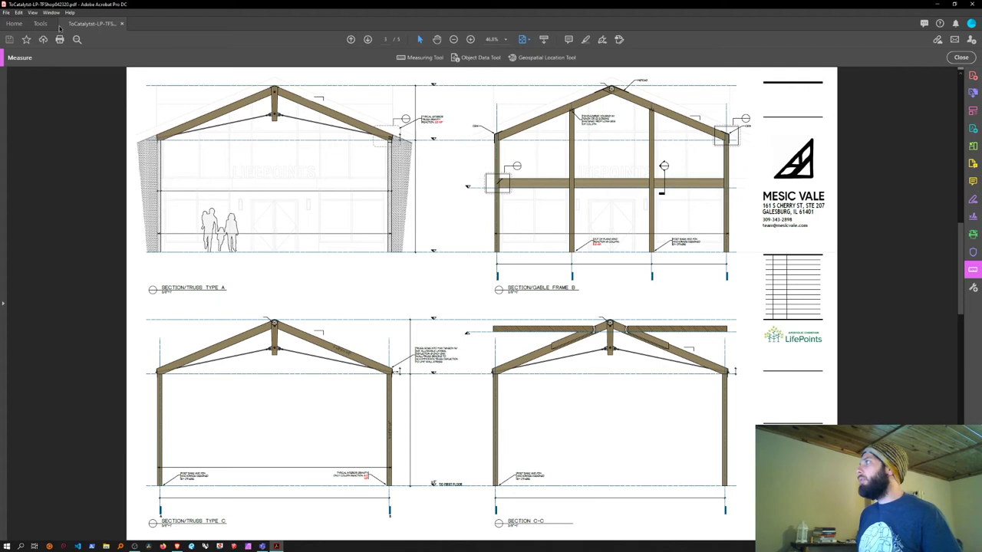
left_click(33, 13)
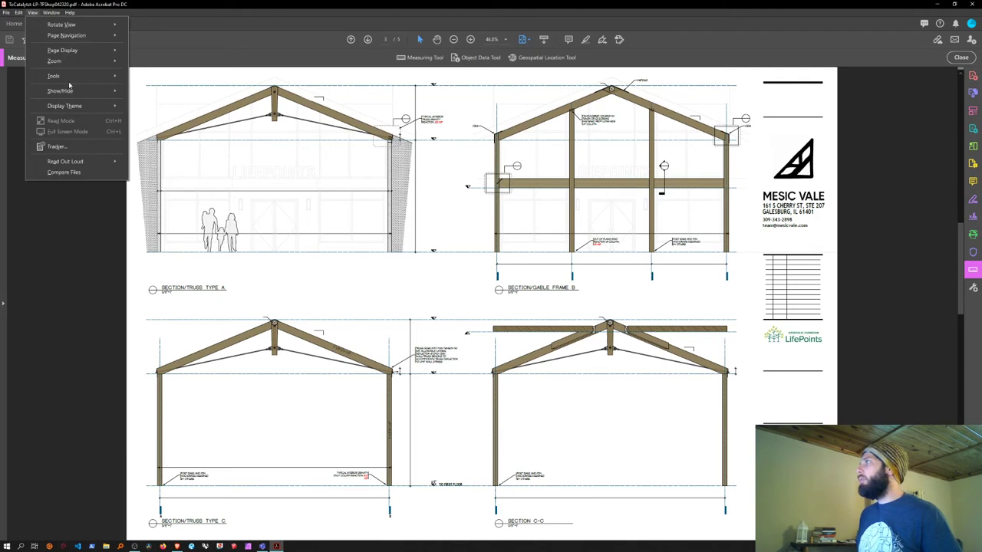
mouse_move(76, 76)
mouse_move(164, 202)
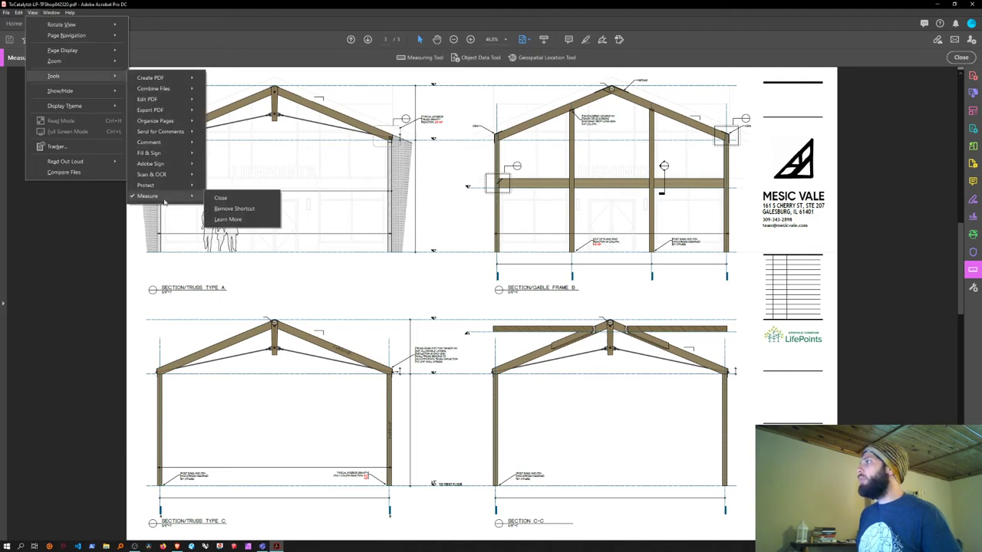
left_click(296, 8)
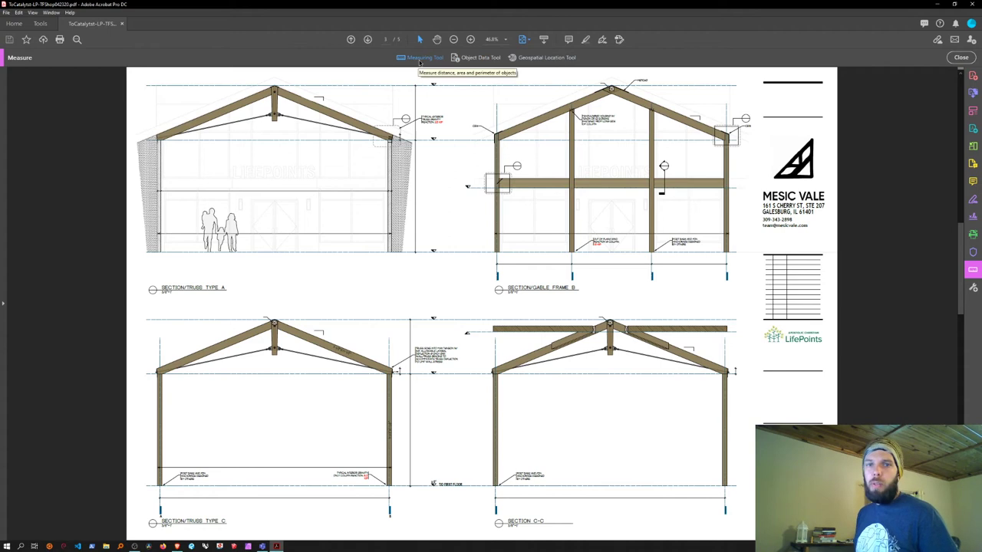
Pick the Distance measuring tool and zoom and pan in on Section/Truss Type A.
left_click(418, 61)
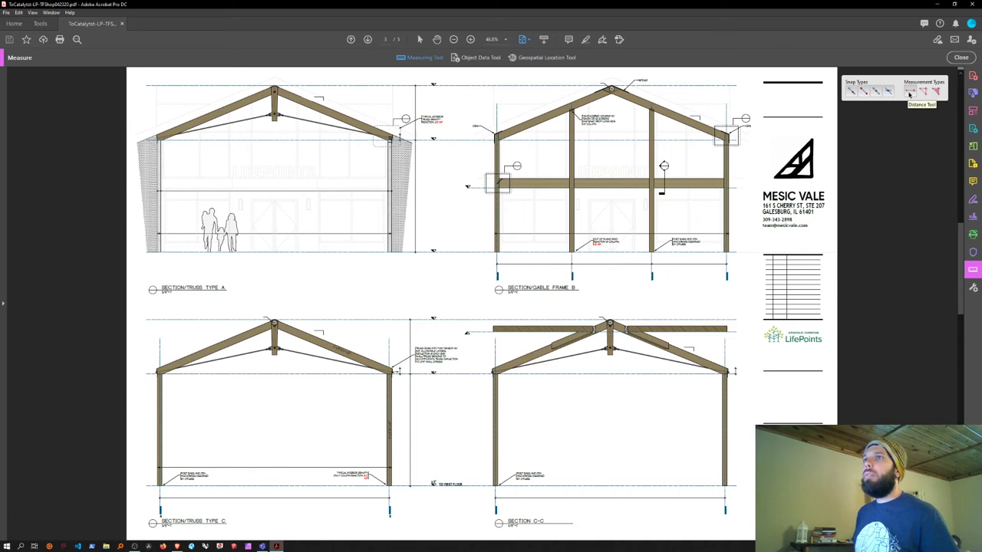
left_click(910, 92)
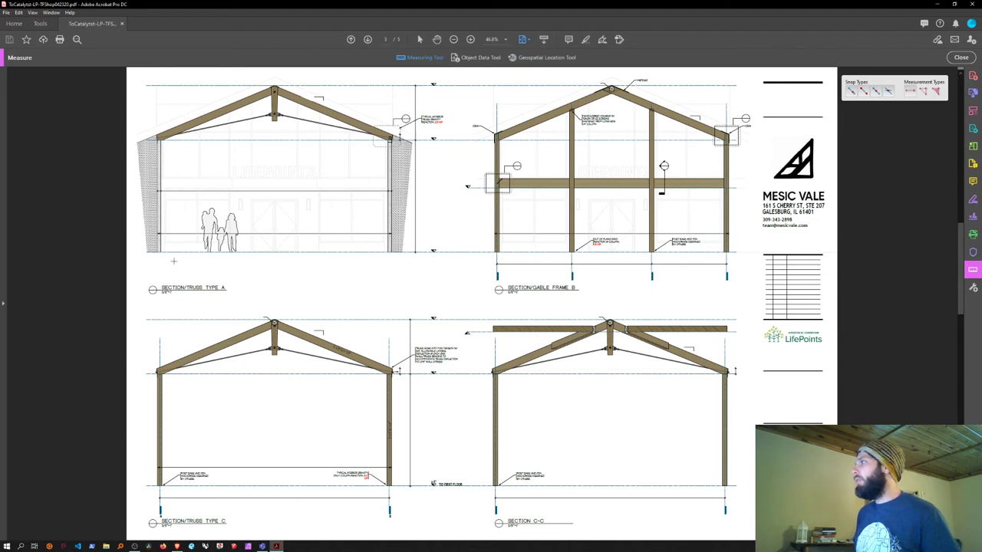
left_click(470, 39)
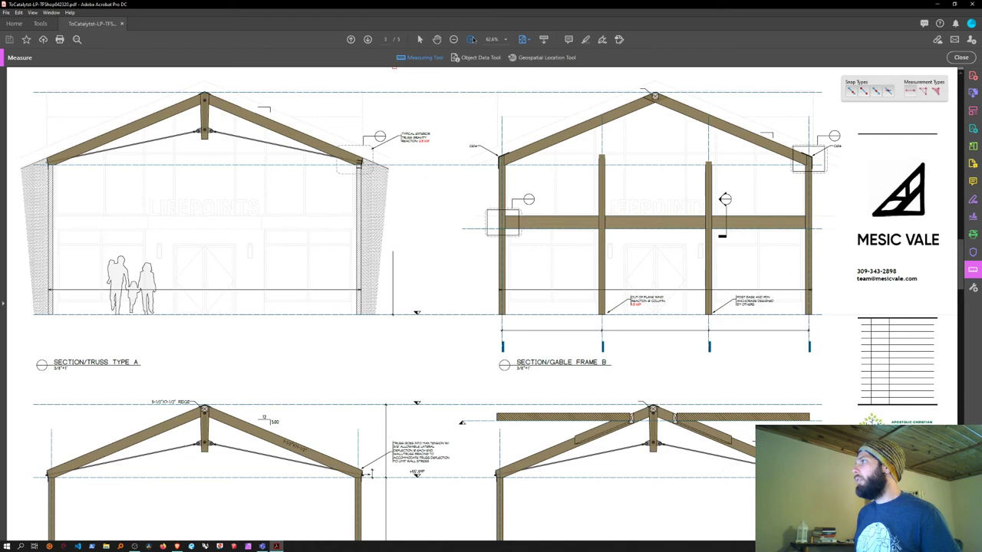
left_click(471, 39)
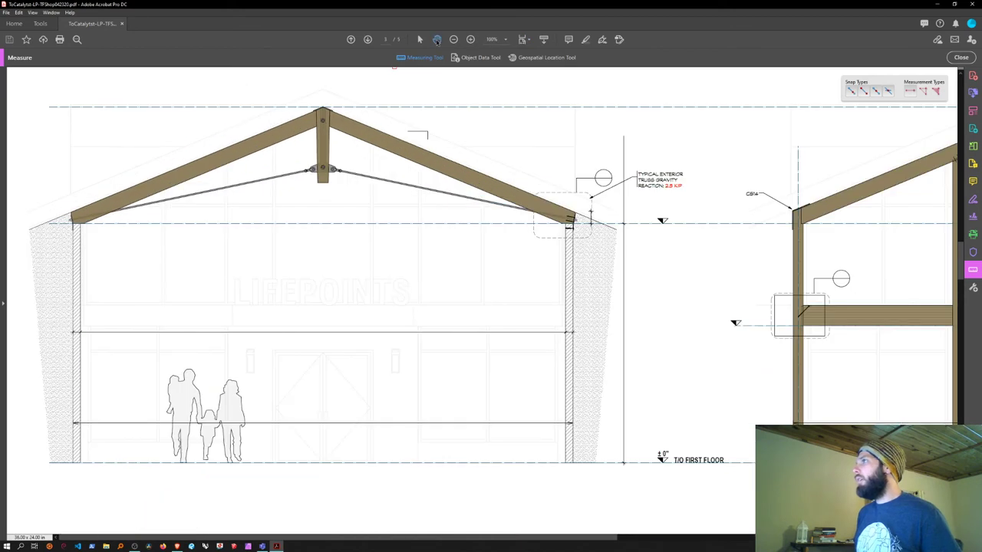
left_click(437, 40)
left_click_drag(344, 238, 374, 211)
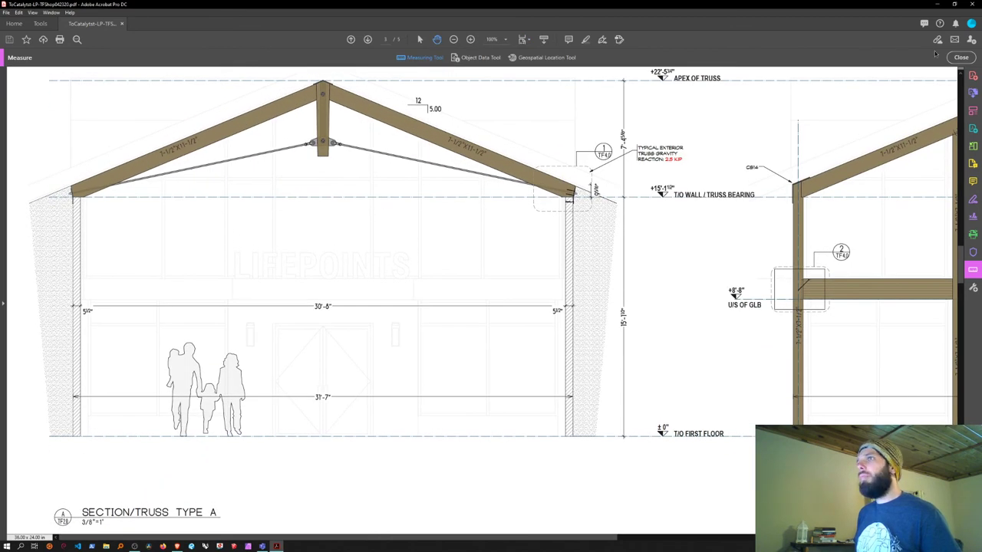
left_click(420, 57)
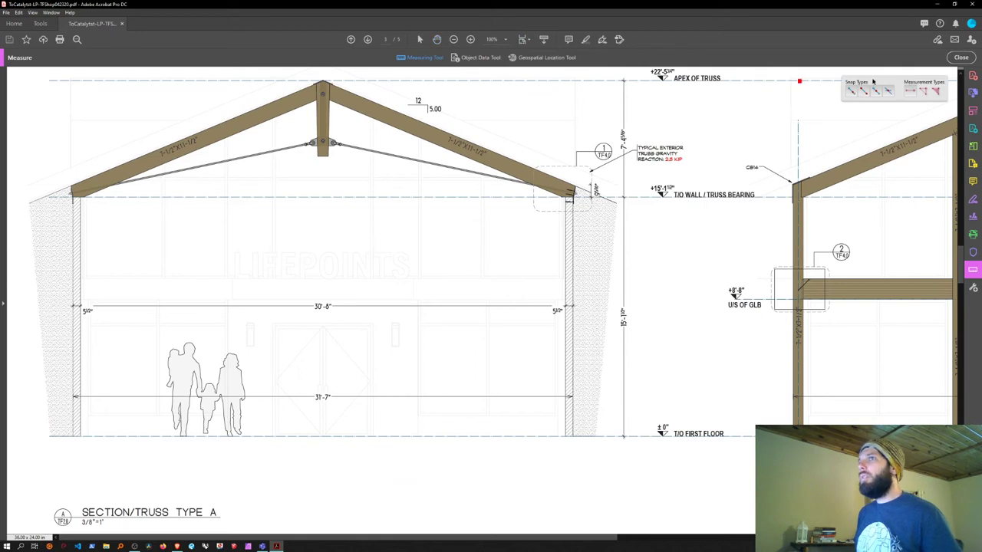
In Change Scale Ratio and Precision, enter .375 in = 1 ft with 0.001 precision.
right_click(130, 109)
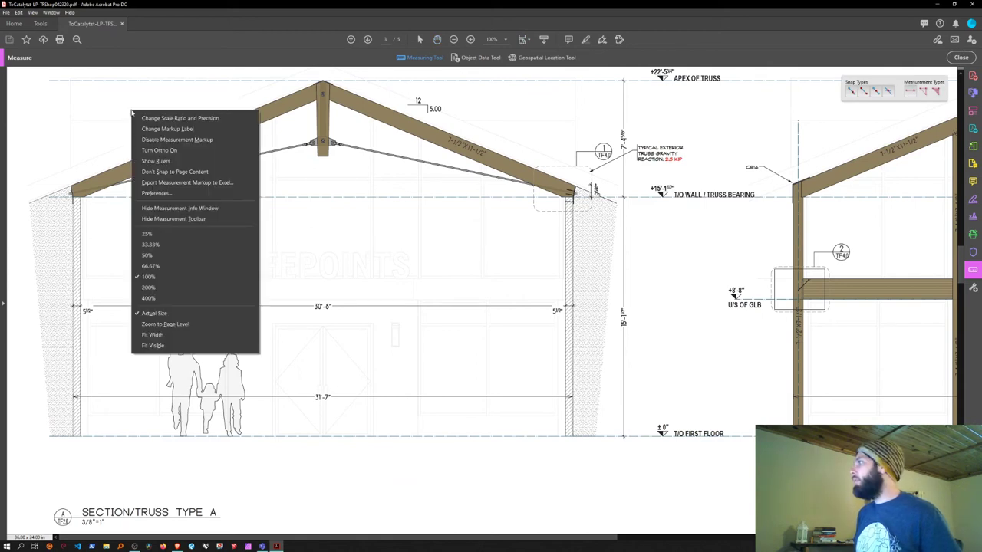
left_click(202, 121)
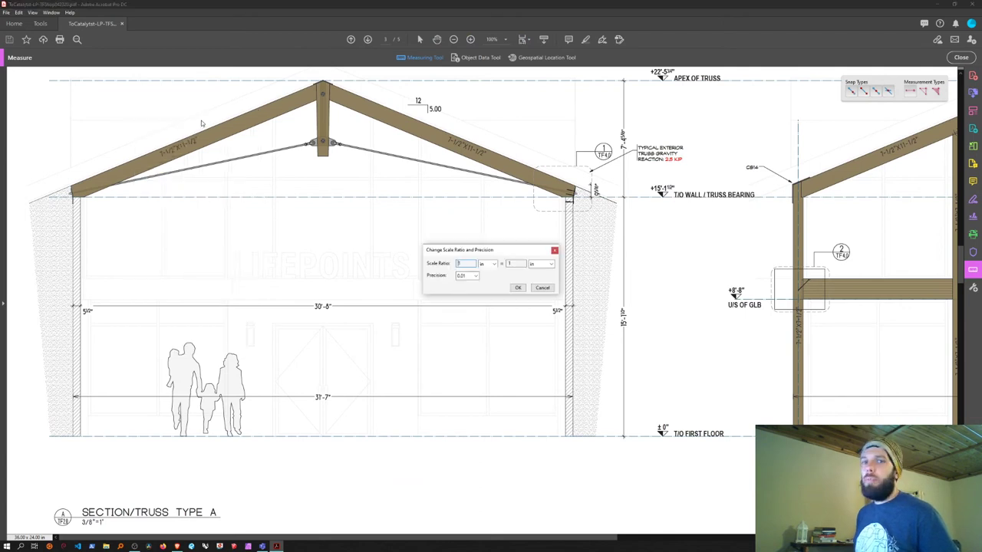
double_click(466, 263)
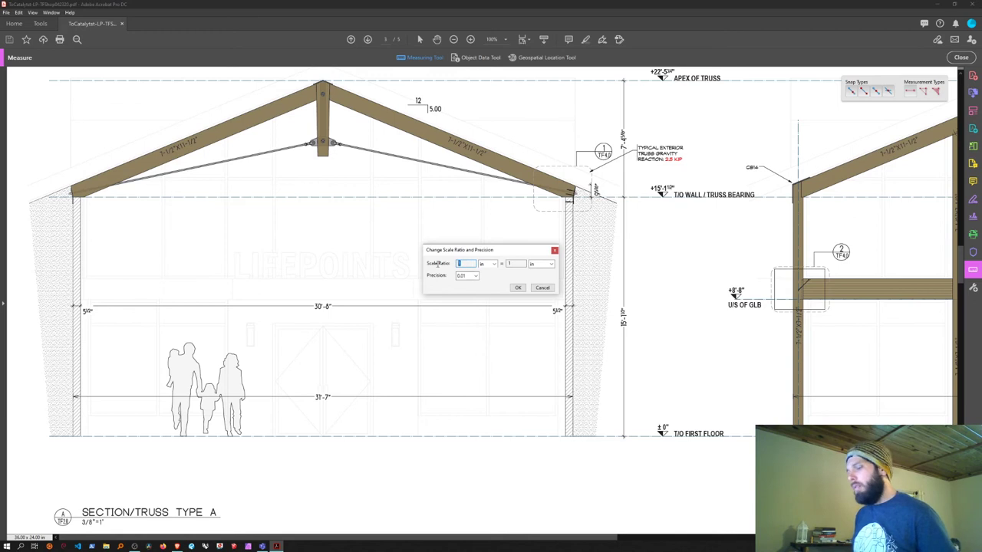
type(".375")
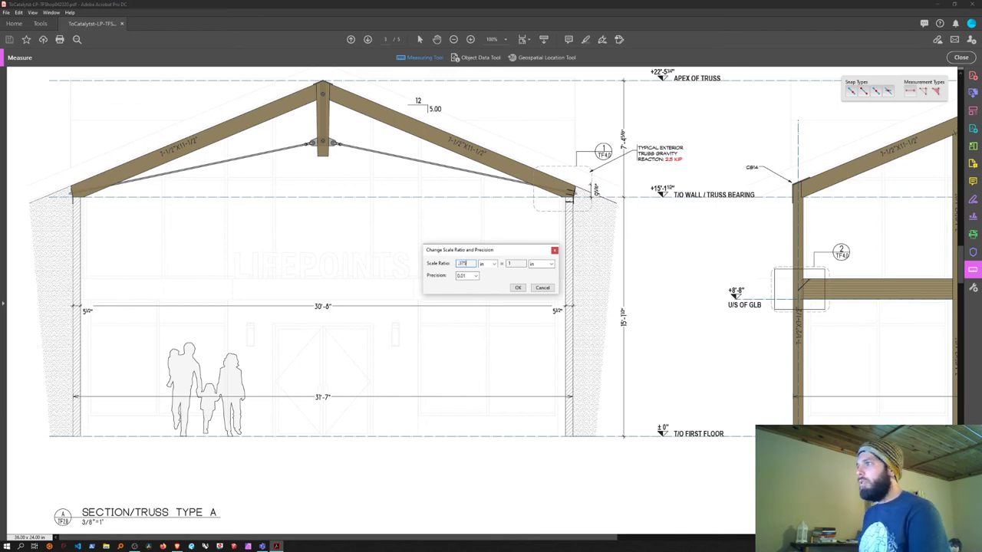
left_click(544, 263)
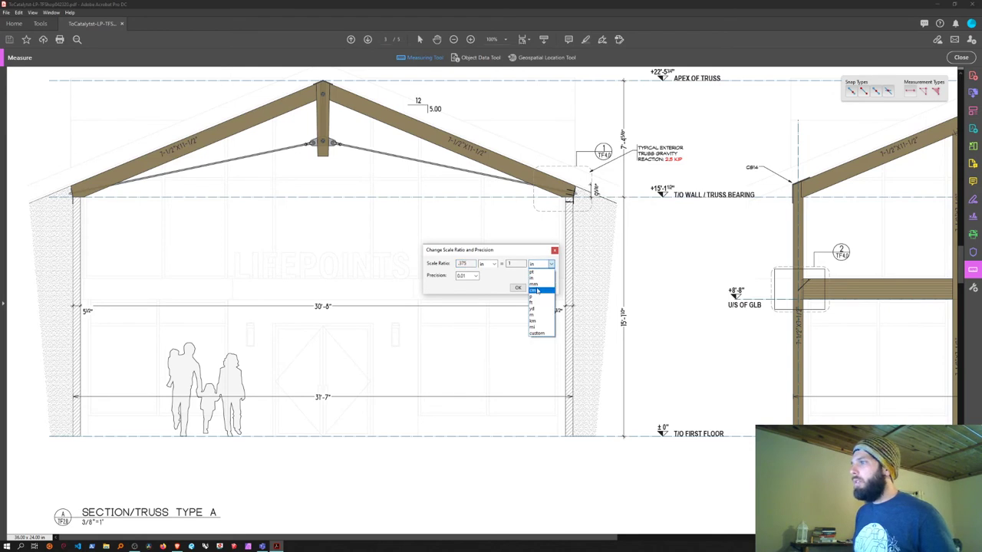
left_click(534, 306)
left_click(479, 277)
key("Down")
key("Return")
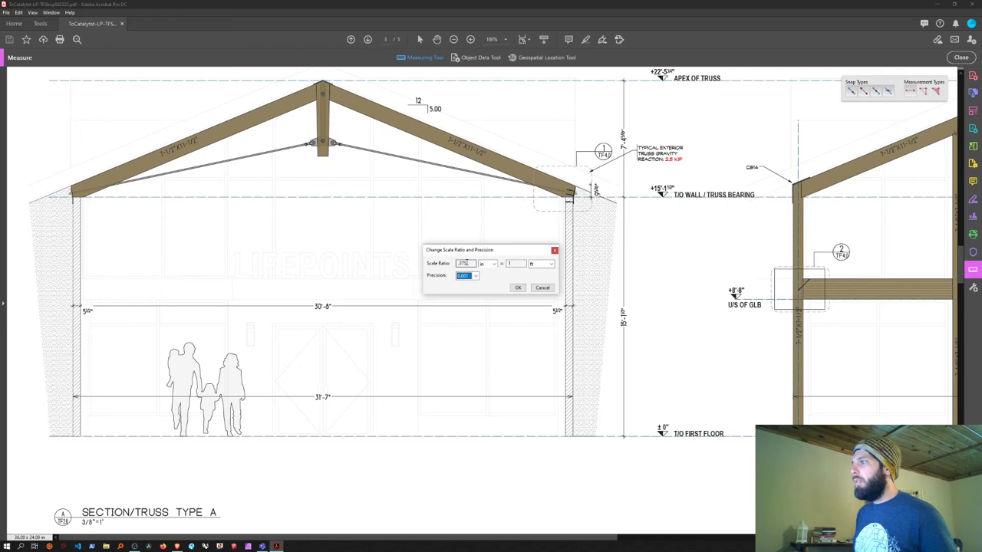
left_click(517, 288)
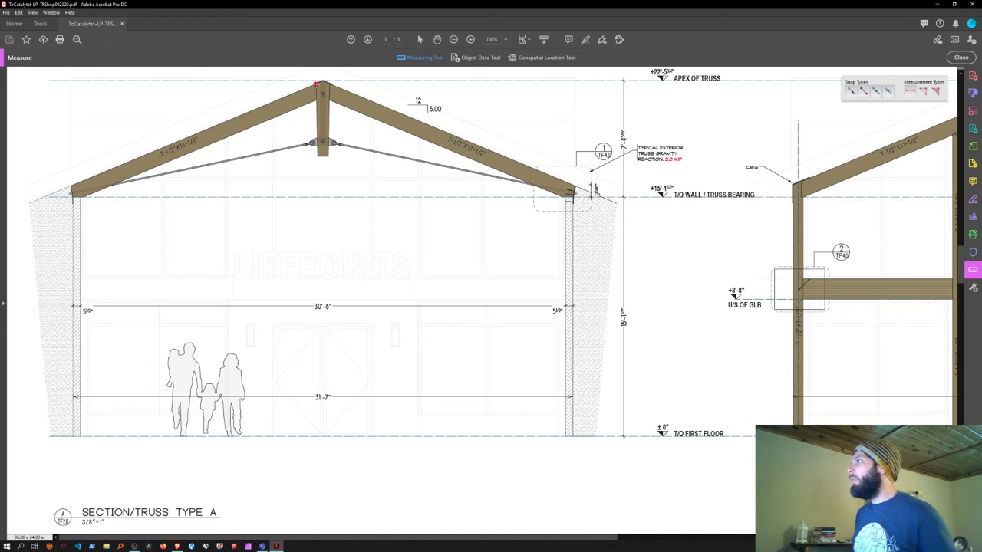
Measure the left rafter from the apex to the eave corner, offsetting the 16.800 ft dimension.
left_click(315, 83)
left_click(70, 186)
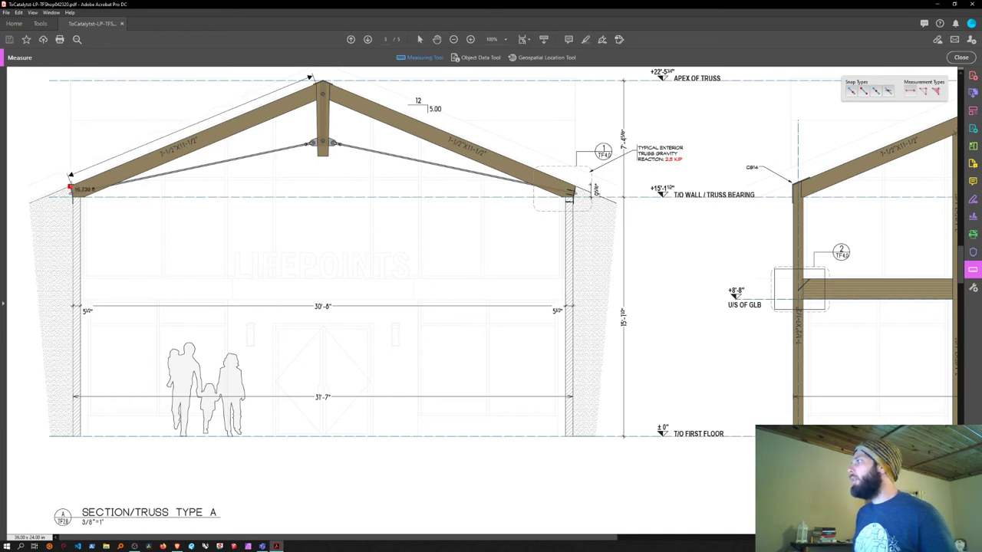
left_click(470, 40)
left_click(470, 40)
left_click(470, 39)
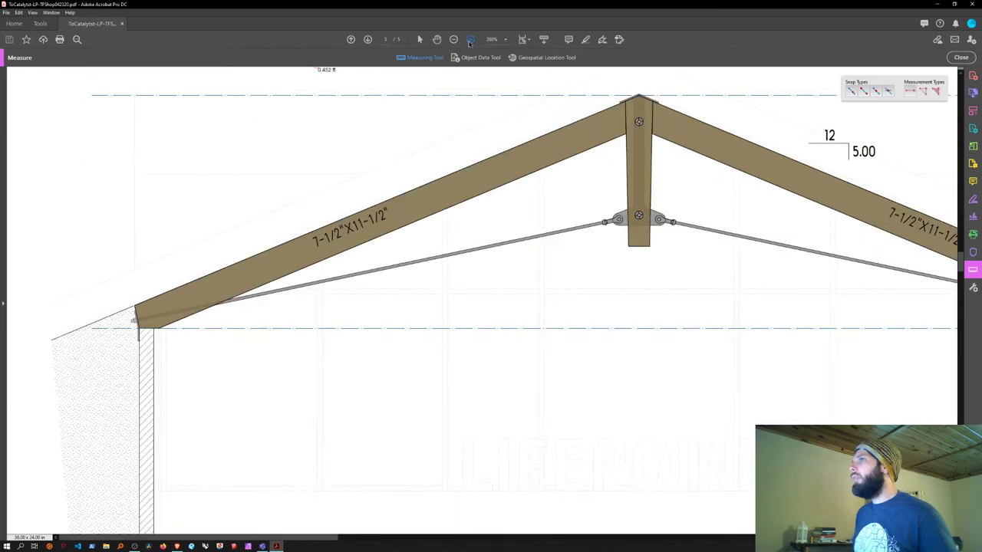
left_click(470, 39)
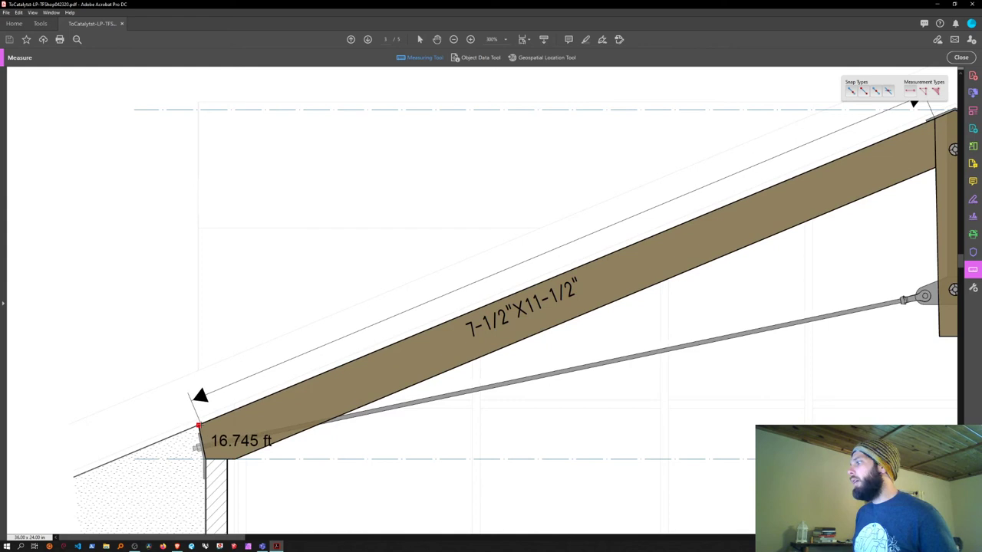
left_click(198, 425)
left_click(539, 190)
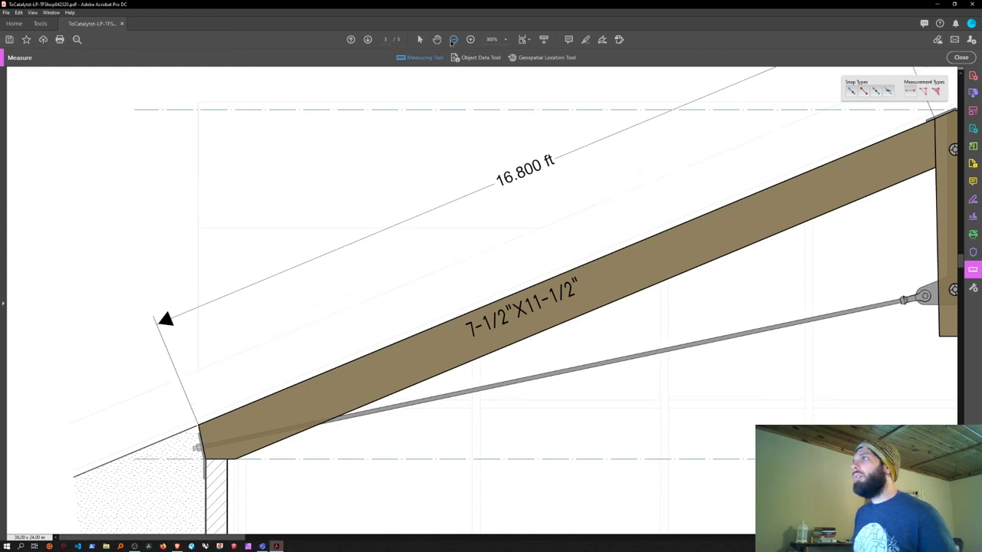
Zoom back out to see the whole truss.
left_click(453, 40)
left_click(454, 40)
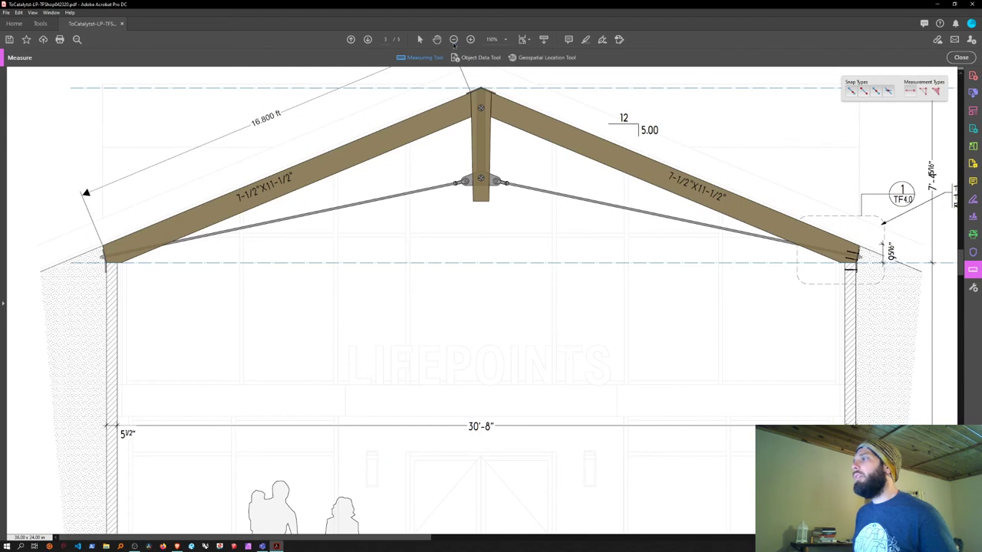
left_click(453, 40)
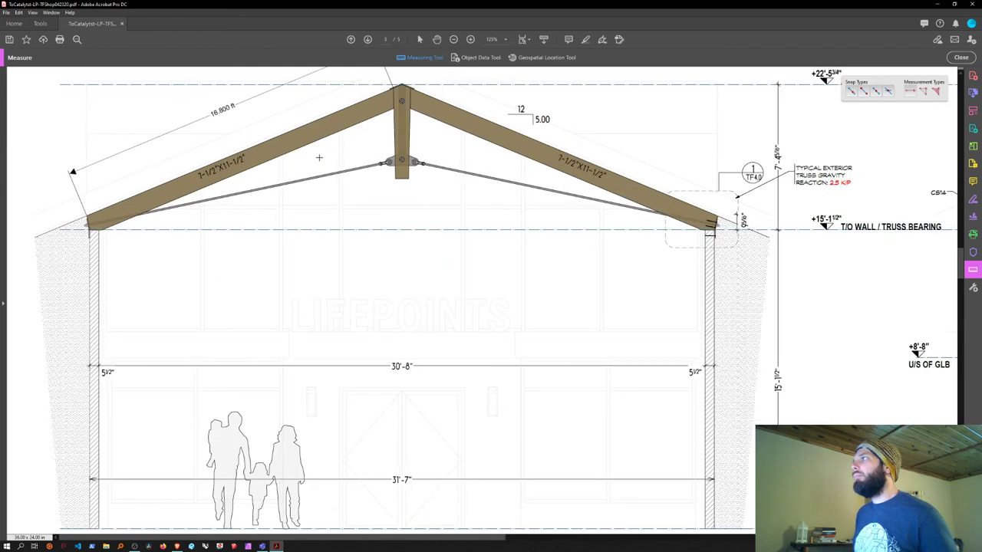
scroll(319, 157, "up", 1)
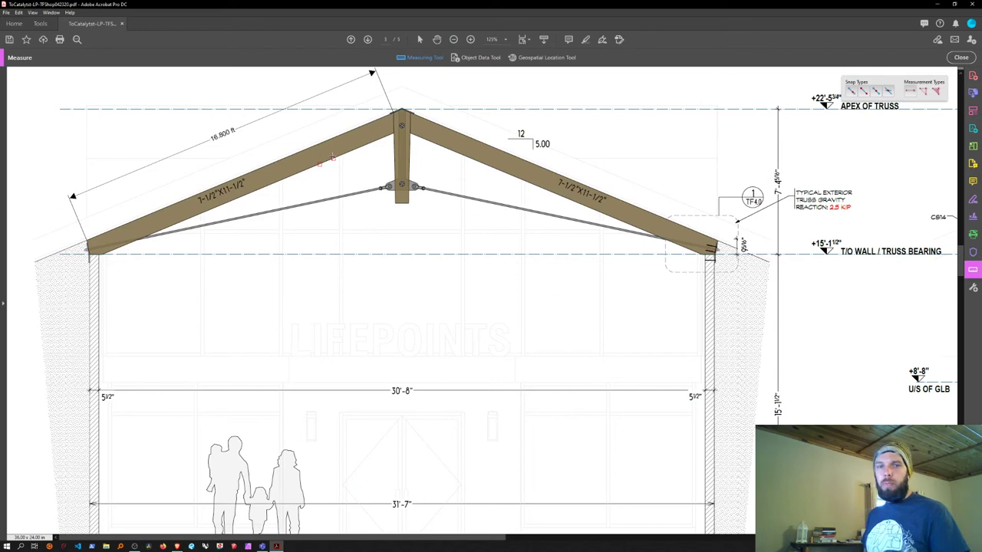
scroll(351, 198, "up", 1)
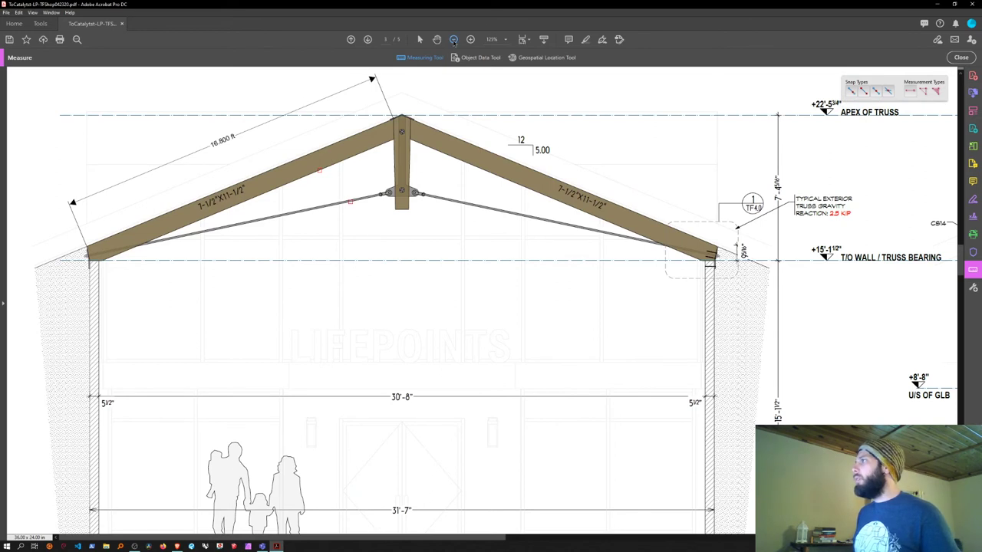
Scroll across the sheet to Section/Gable Frame B and choose the Area measurement type.
left_click(453, 40)
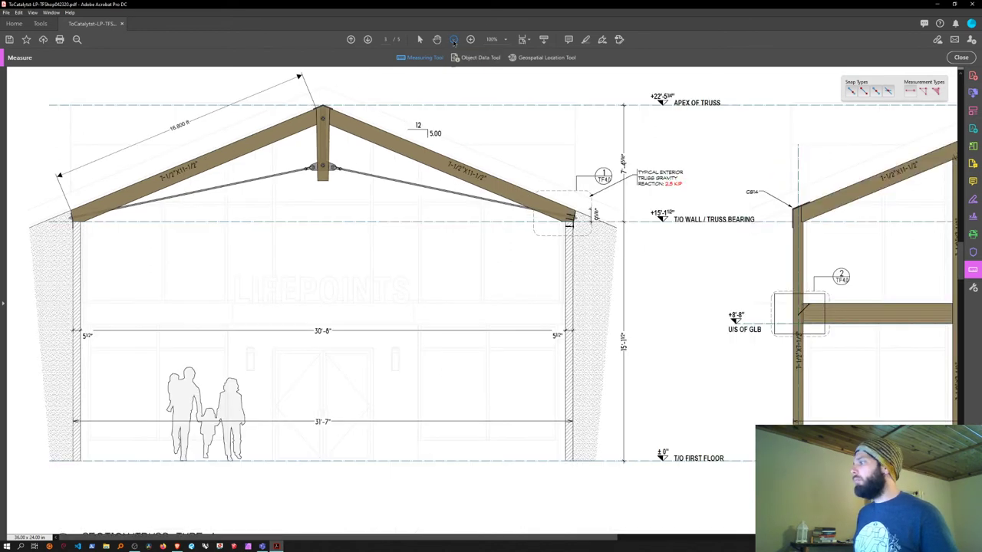
left_click(453, 40)
scroll(307, 192, "down", 5)
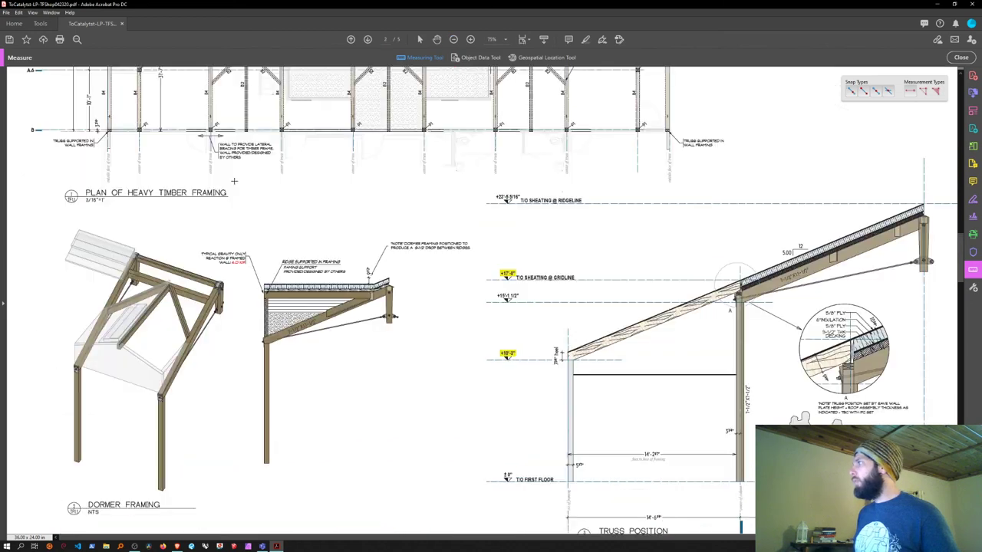
scroll(234, 182, "up", 5)
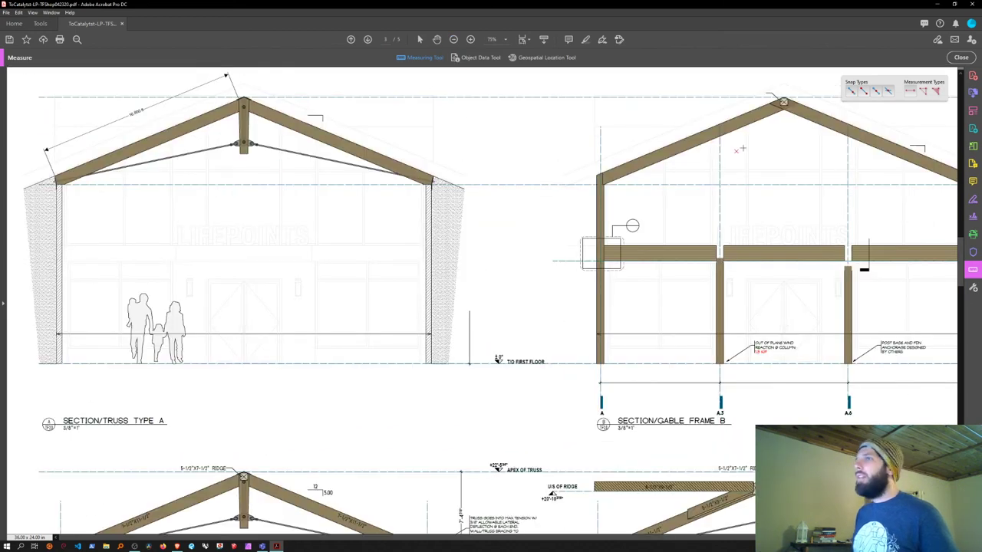
scroll(749, 147, "right", 4)
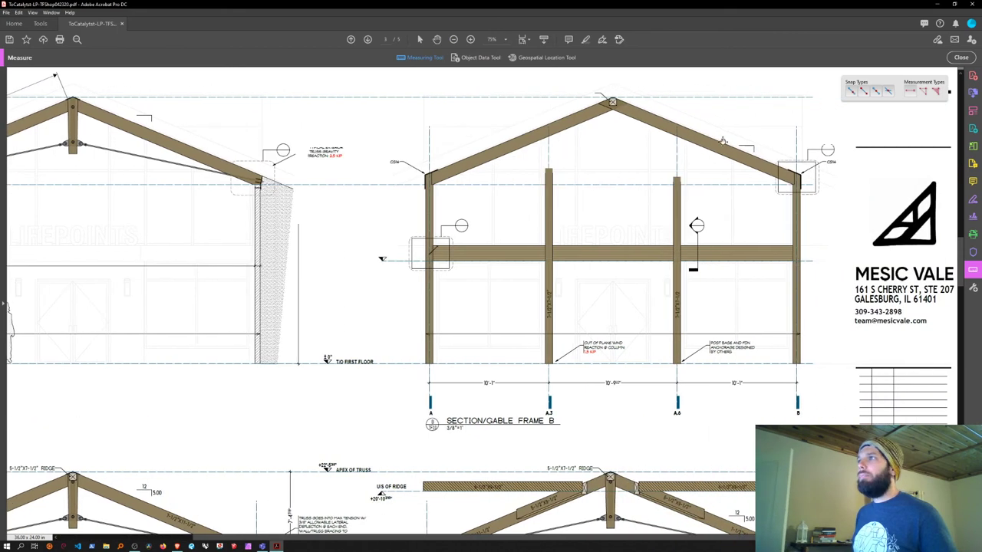
scroll(721, 143, "right", 1)
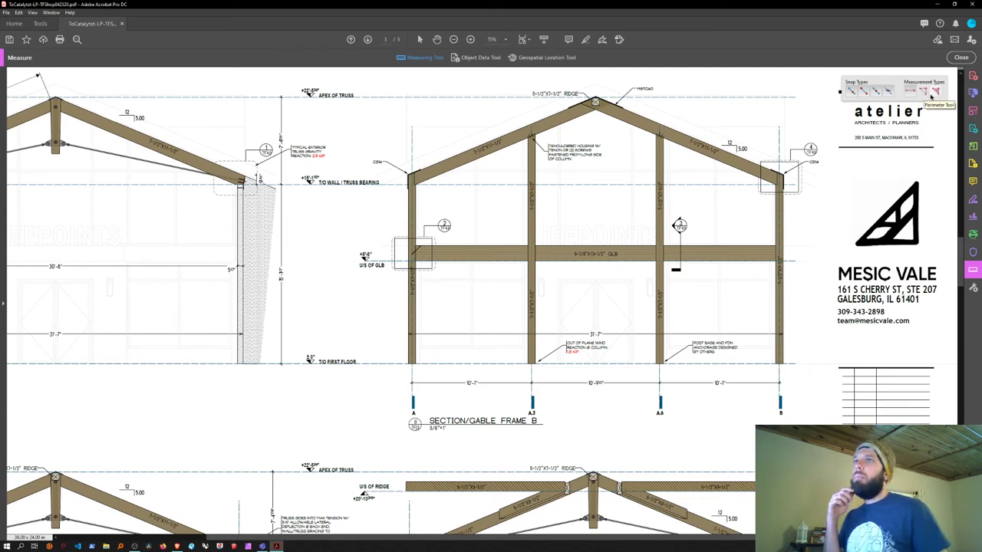
left_click(935, 92)
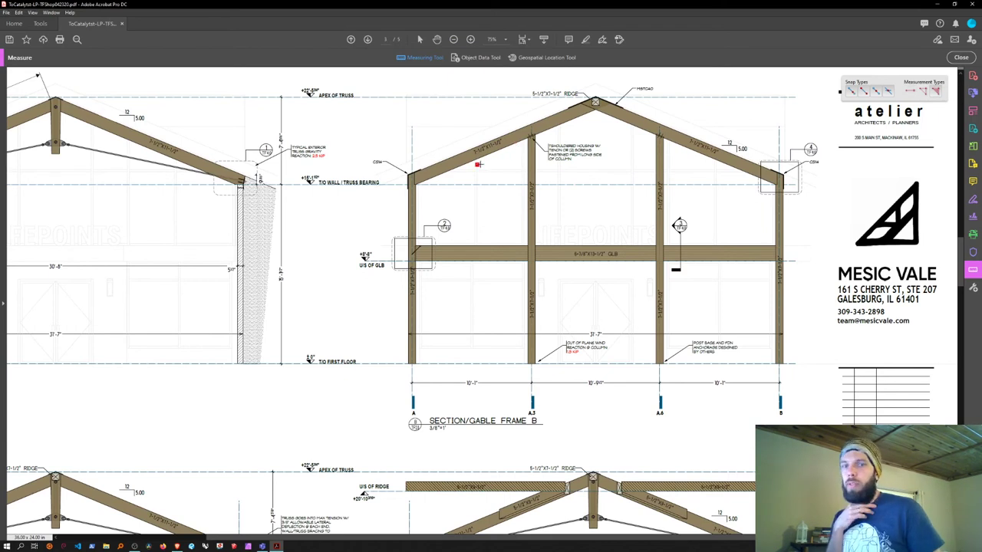
Trace the gable wall through eaves, ridge peak and post corners, placing the 609.528 sq ft label.
left_click(471, 39)
scroll(709, 362, "right", 5)
scroll(710, 353, "down", 2)
scroll(710, 343, "right", 1)
scroll(701, 348, "up", 1)
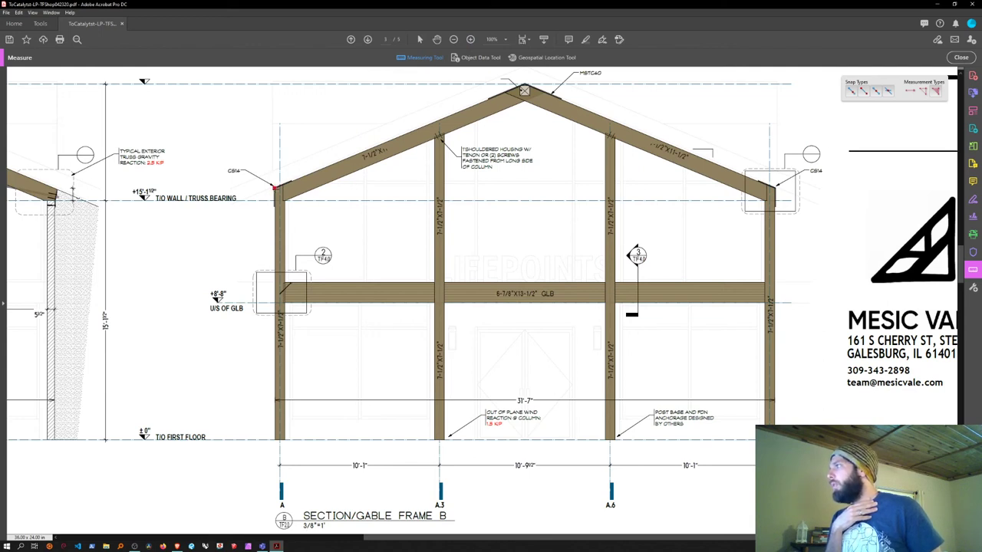
left_click(274, 187)
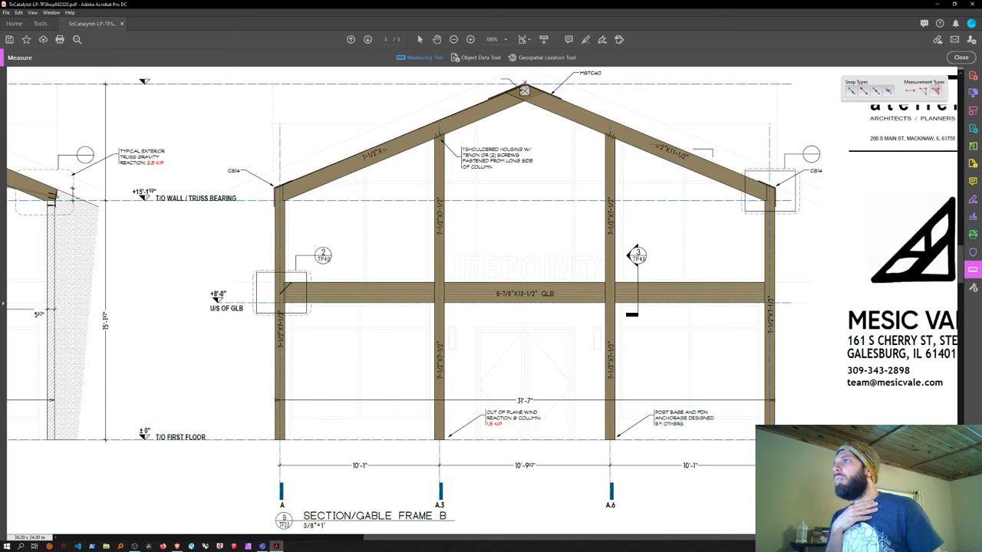
left_click(524, 90)
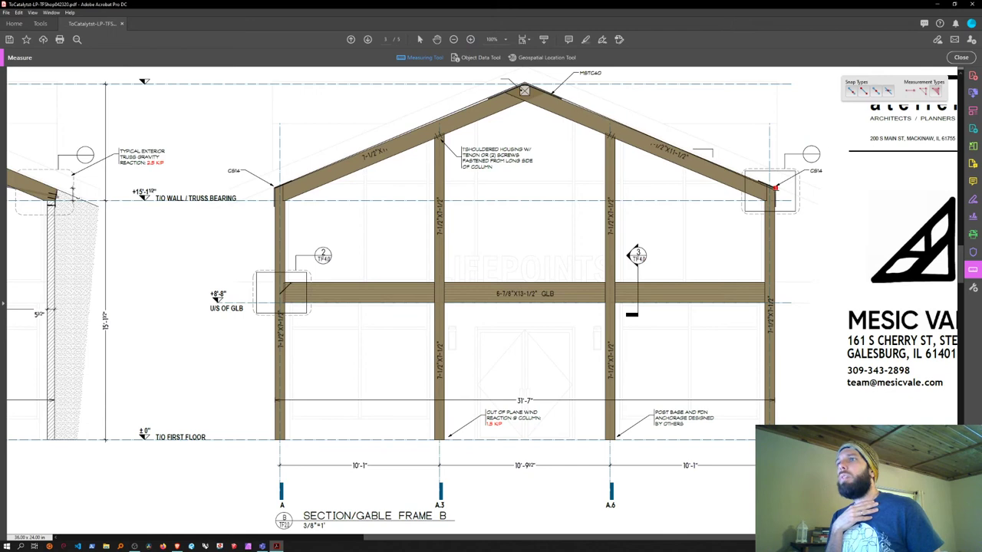
left_click(775, 186)
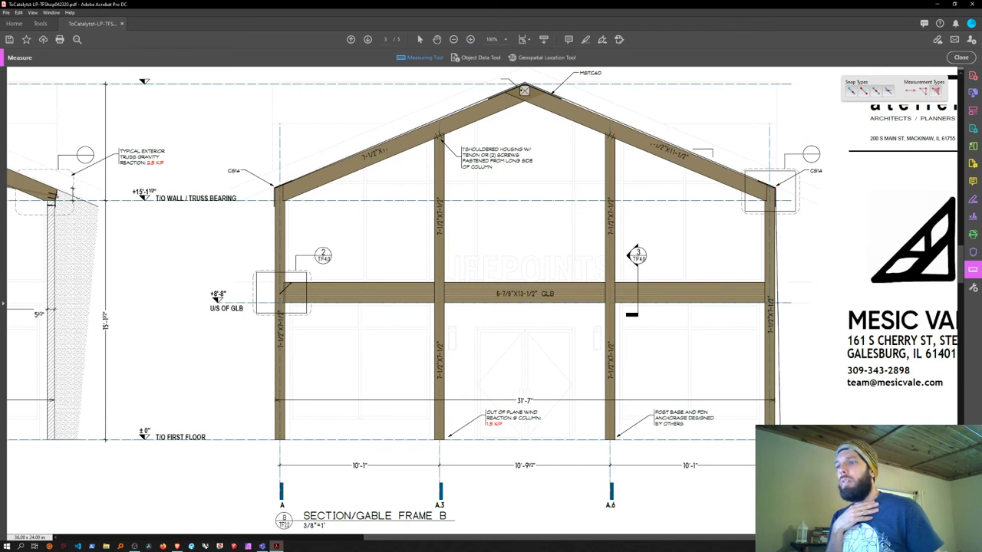
left_click(774, 440)
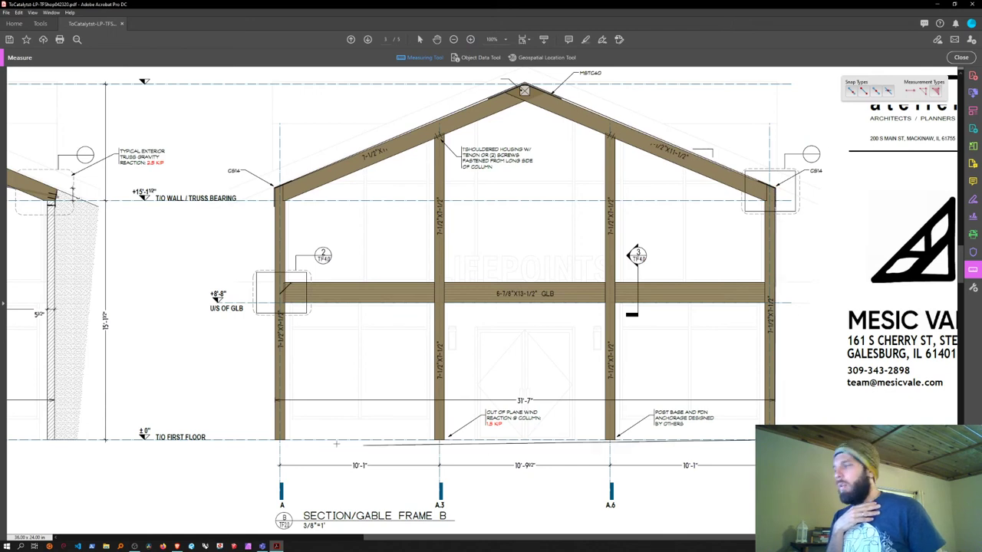
left_click(270, 440)
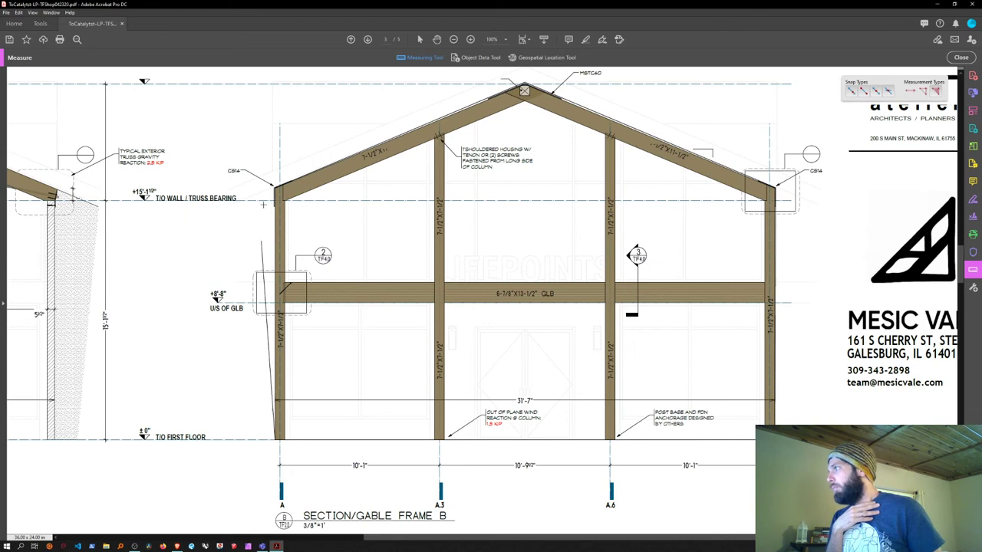
left_click(275, 188)
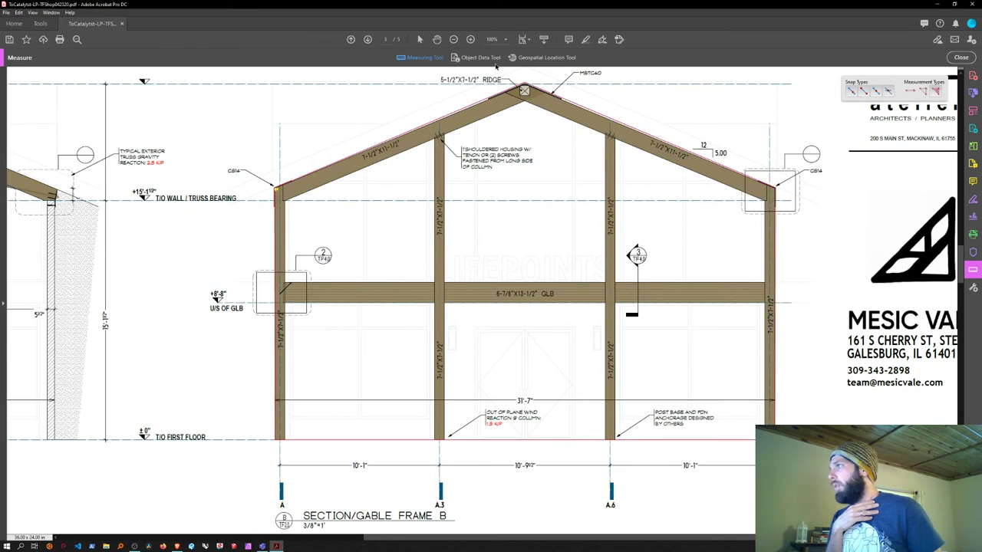
left_click(288, 181)
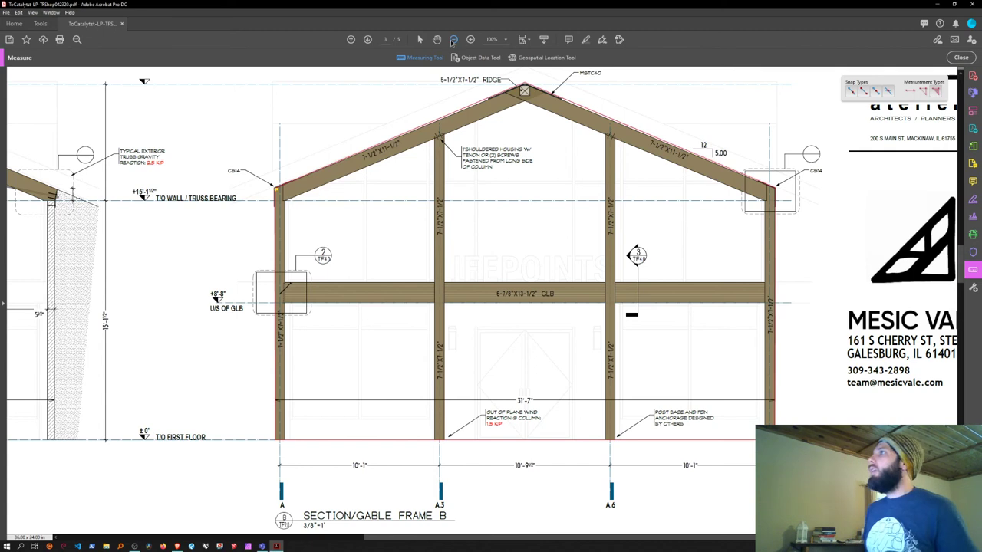
Review the full frame elevations sheet, then launch Bluebeam Revu from the taskbar.
left_click(454, 39)
left_click(455, 39)
left_click(454, 39)
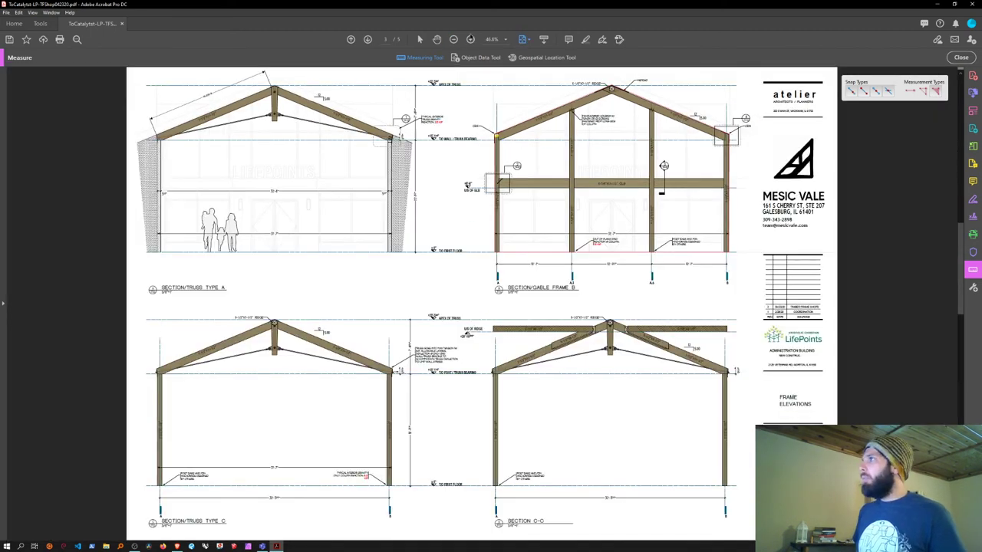
left_click(470, 39)
scroll(321, 178, "down", 10)
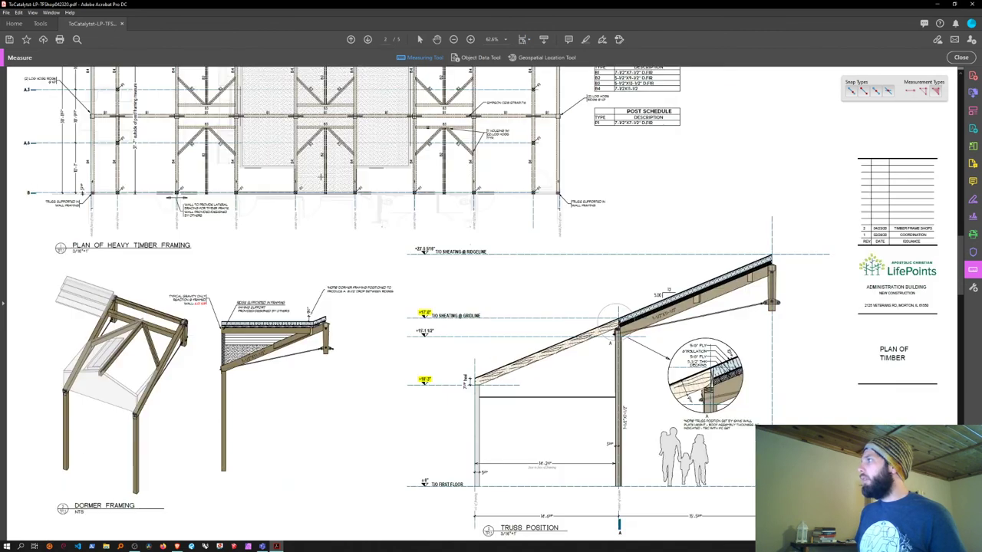
scroll(320, 176, "down", 3)
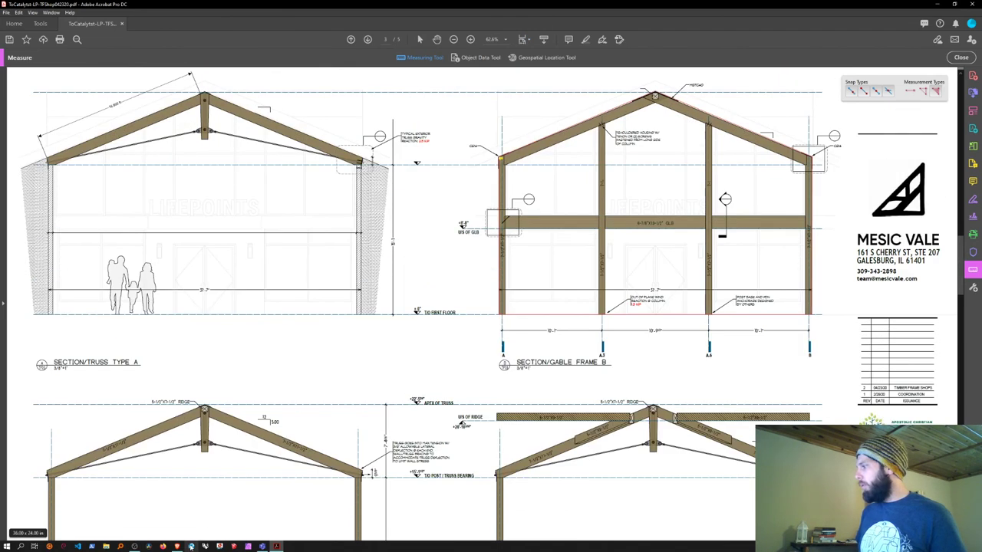
left_click(191, 546)
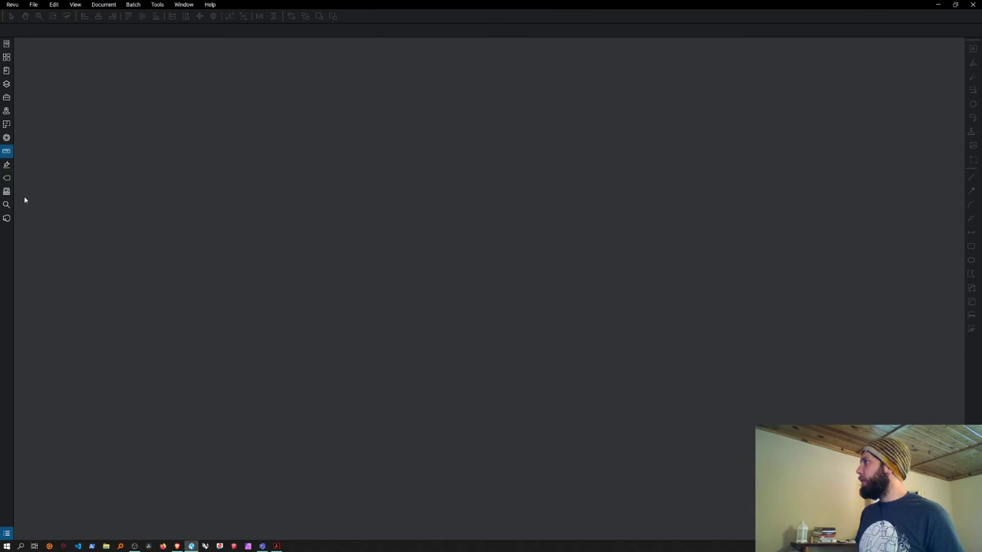
Open the ToCatalyst-LP-TFShop042320 drawing set from the recent files list.
left_click(7, 44)
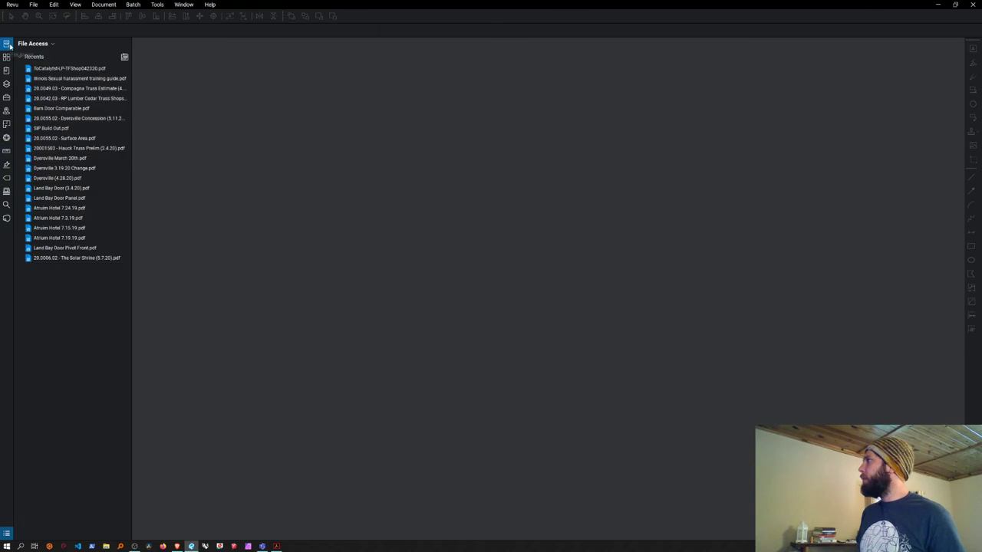
left_click(61, 69)
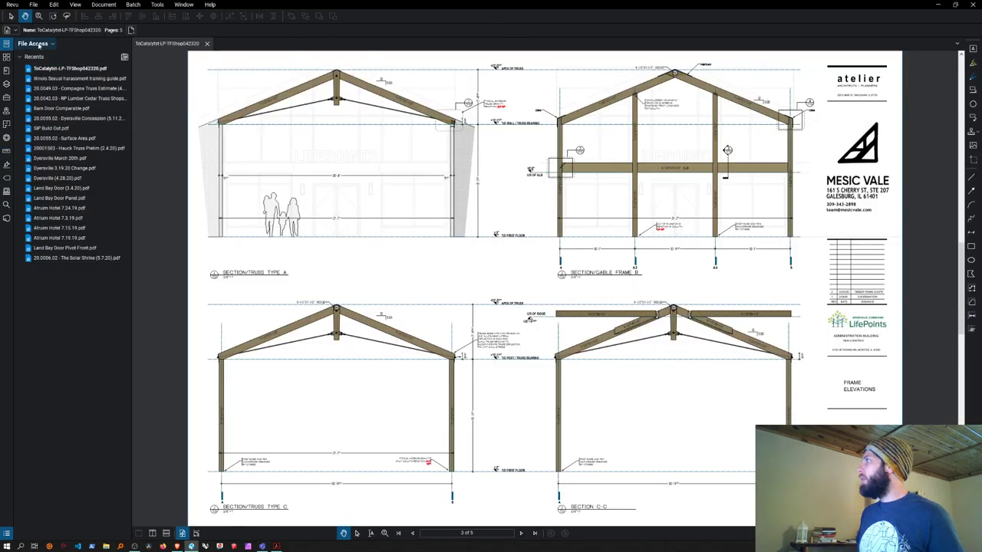
left_click(39, 44)
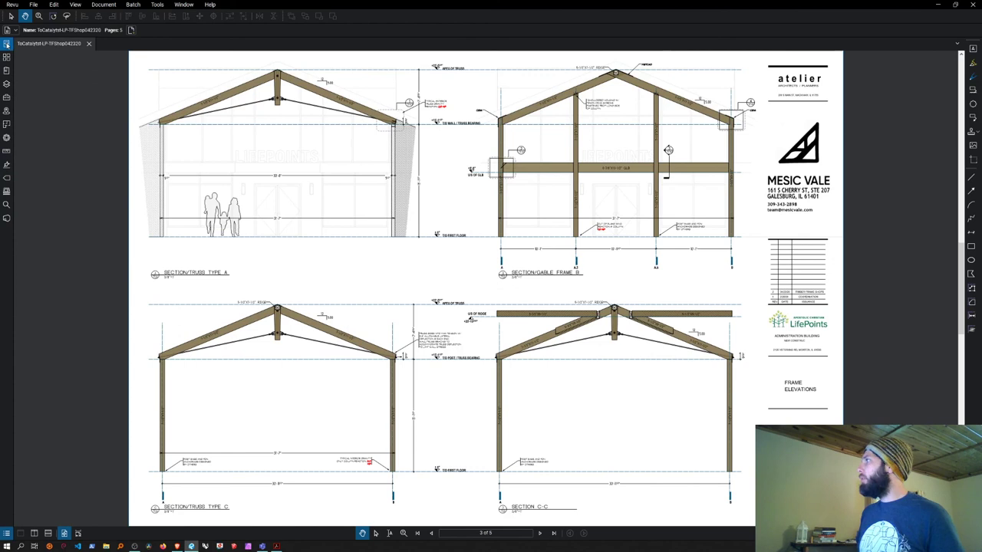
Zoom and pan to the left rafter of Section/Truss Type A.
scroll(225, 115, "up", 3)
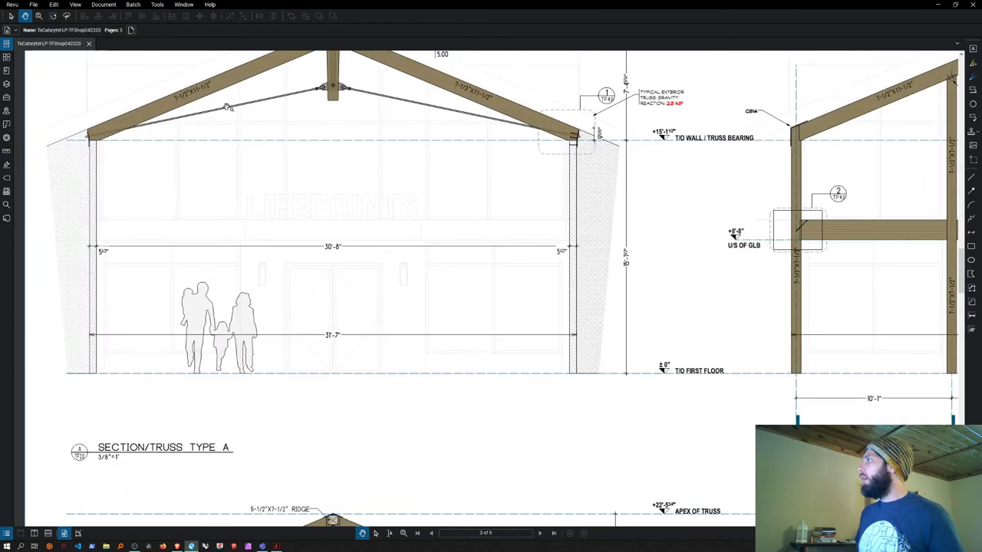
scroll(273, 164, "up", 3)
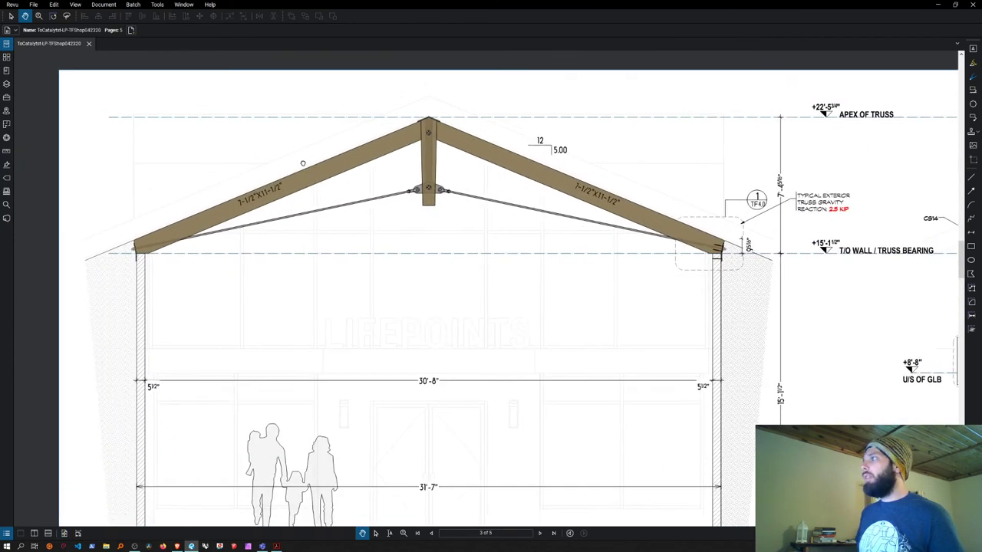
scroll(298, 163, "up", 3)
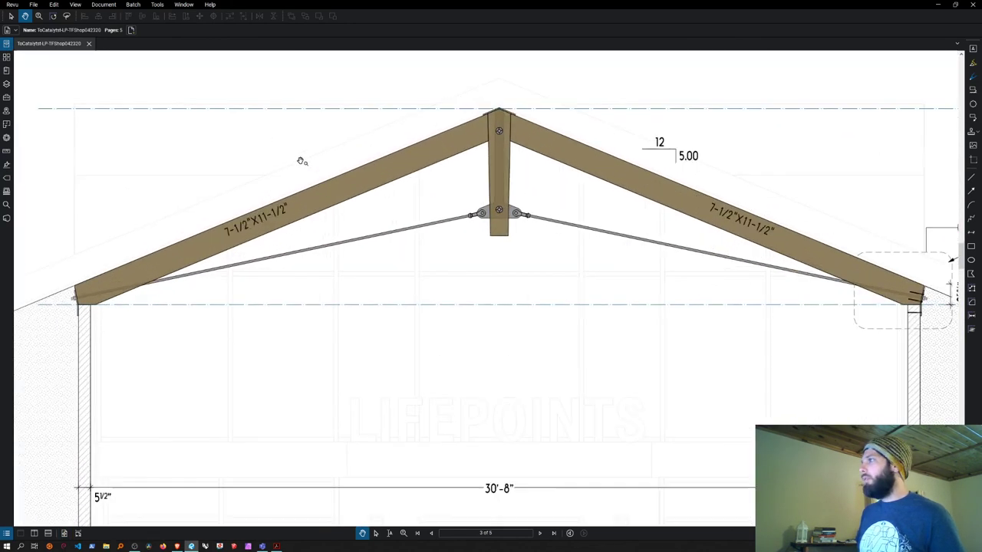
scroll(390, 138, "down", 5)
scroll(399, 154, "up", 5)
scroll(459, 206, "down", 5)
scroll(495, 215, "up", 4)
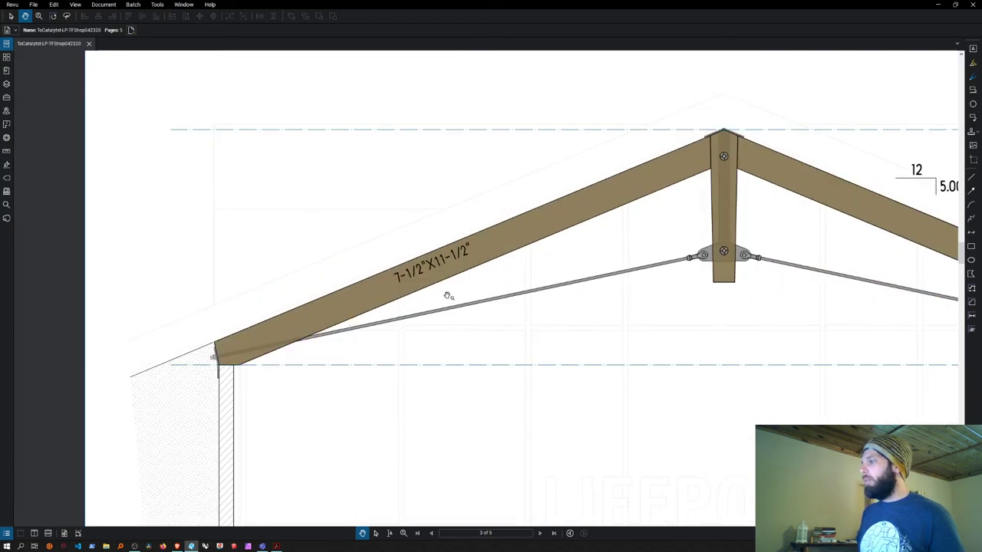
scroll(467, 320, "down", 5)
scroll(486, 298, "up", 5)
mouse_move(511, 291)
left_mouse_down()
mouse_move(355, 314)
mouse_move(404, 274)
mouse_move(554, 260)
mouse_move(478, 294)
mouse_move(517, 296)
left_mouse_up()
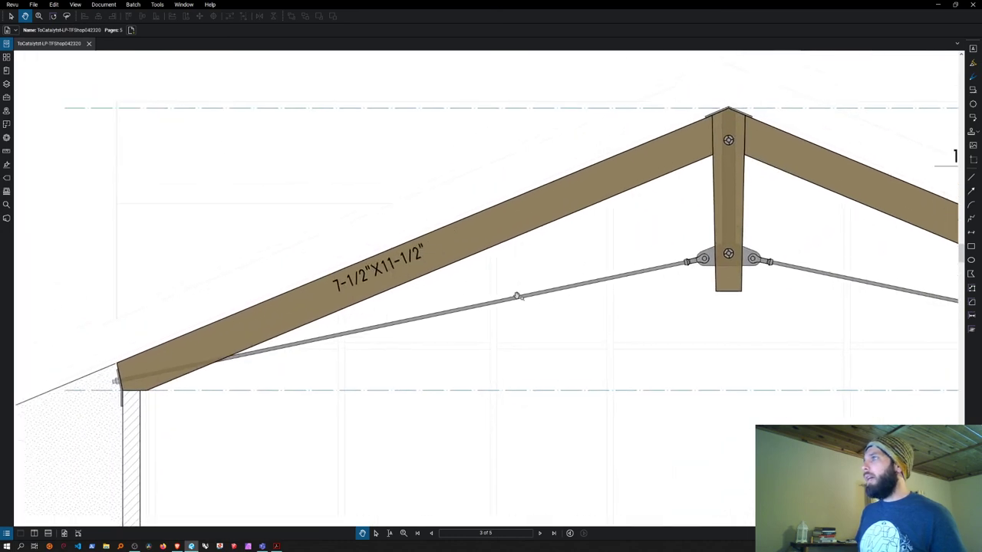
Apply the 3/8" = 1'-0" preset, turn on the Length tool, and keep ft' in" depth units.
left_click(6, 151)
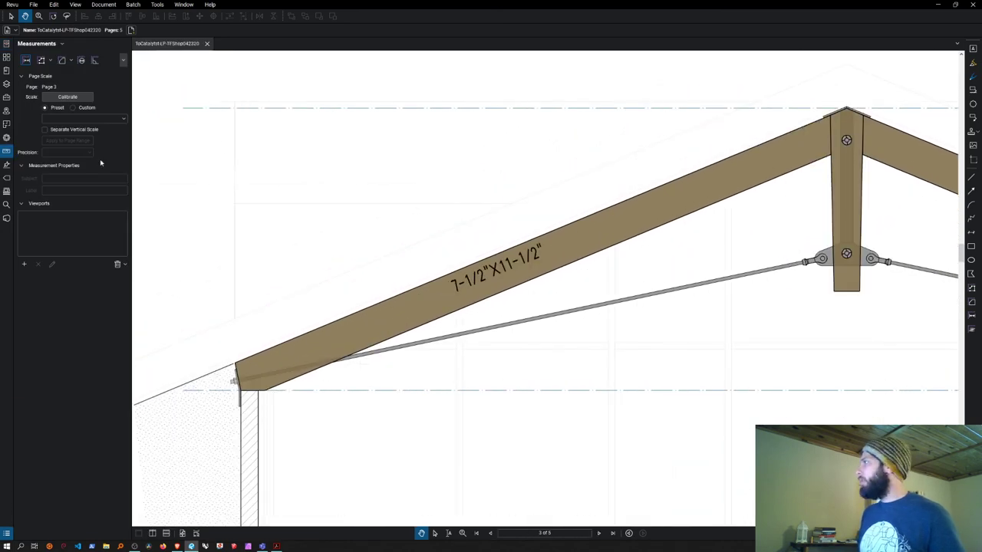
left_click(99, 120)
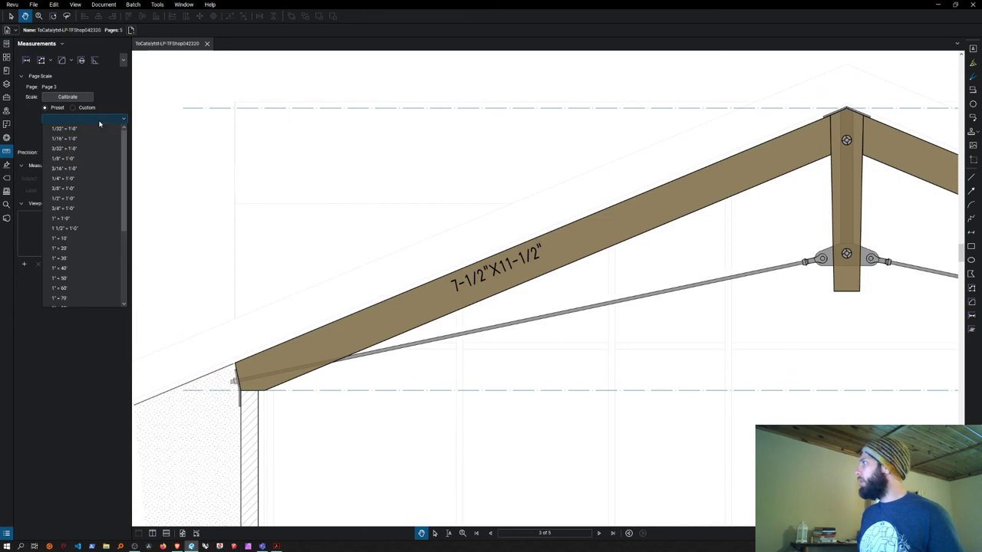
left_click(58, 188)
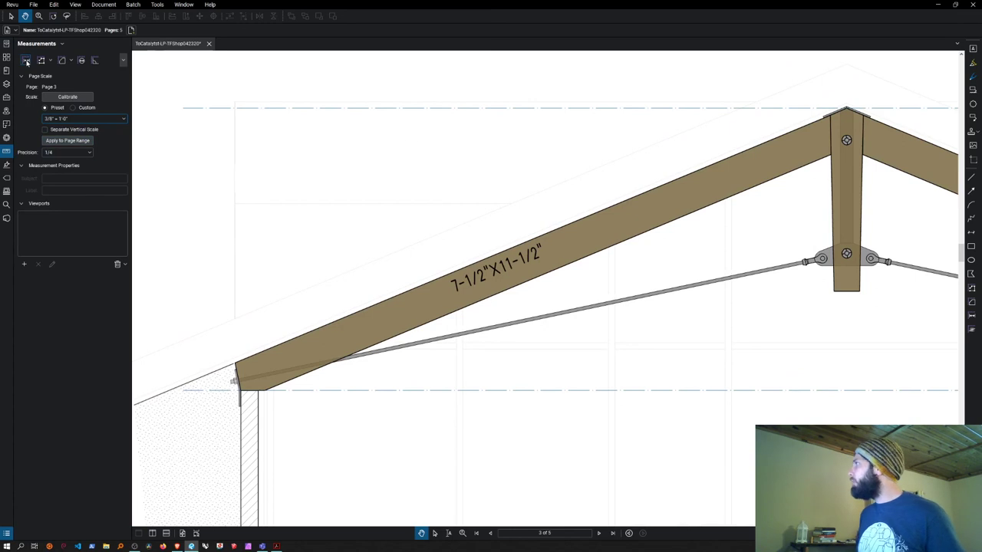
key("shift+alt+l")
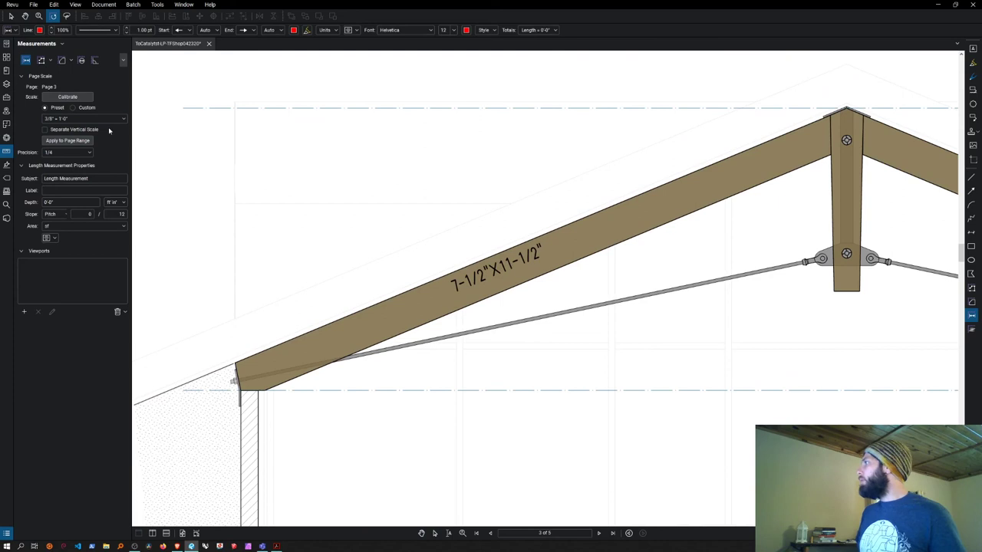
left_click(83, 118)
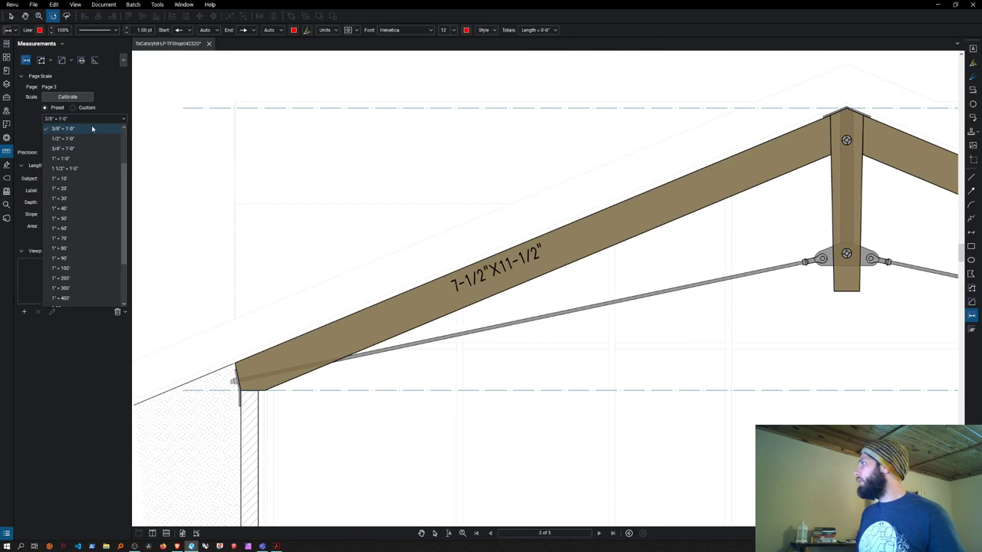
left_click(92, 129)
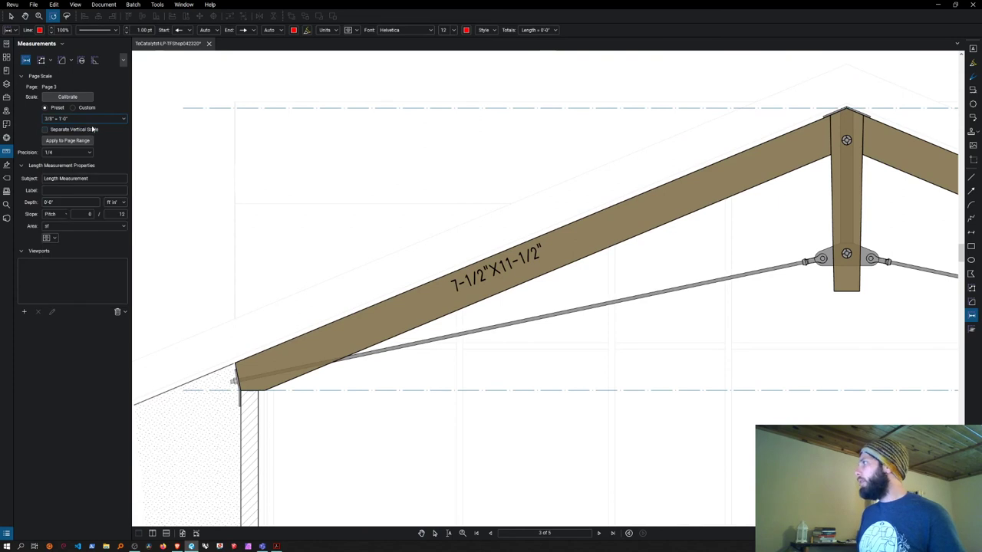
left_click(113, 202)
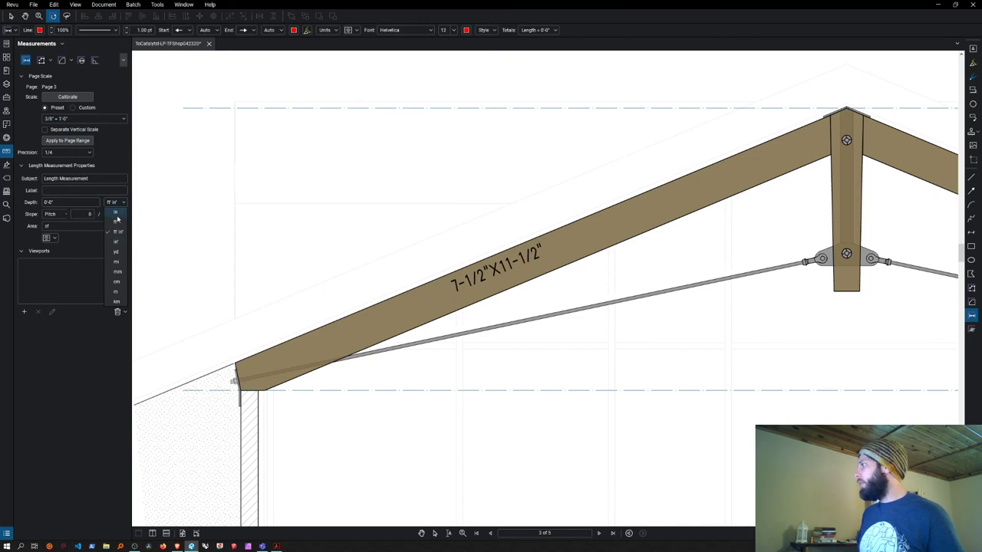
left_click(117, 166)
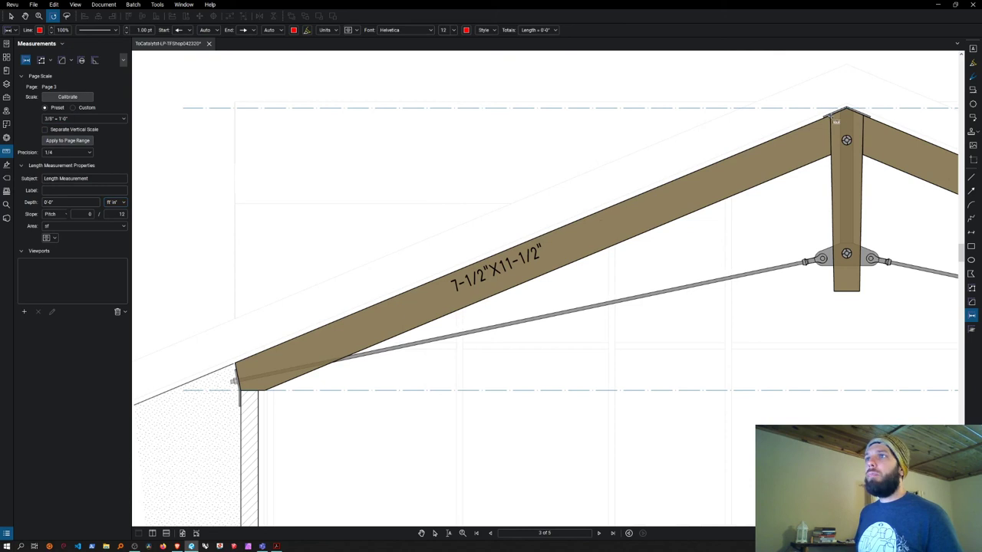
Measure the left rafter peak-to-eave as 16'-9 1/2" and drag the dimension above it.
left_click(836, 120)
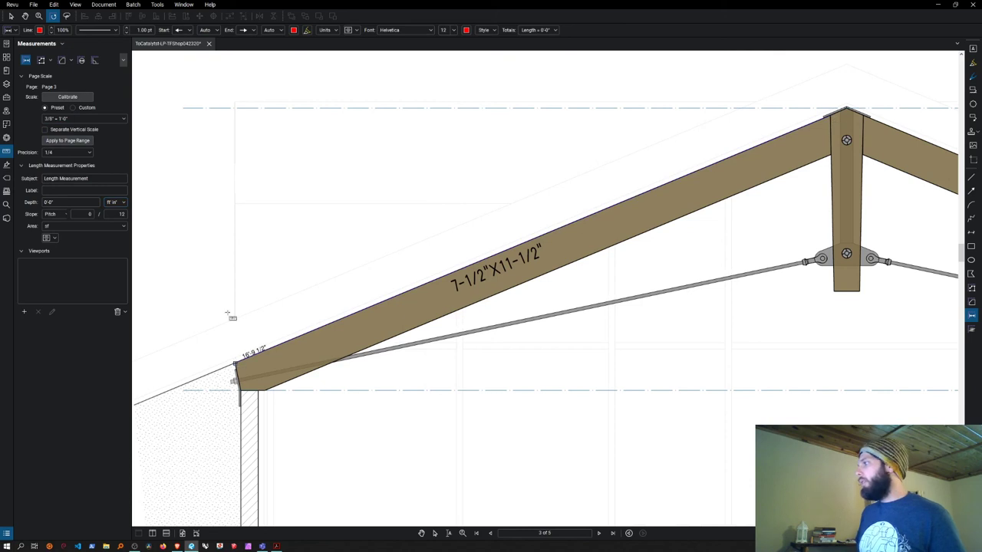
left_click(215, 276)
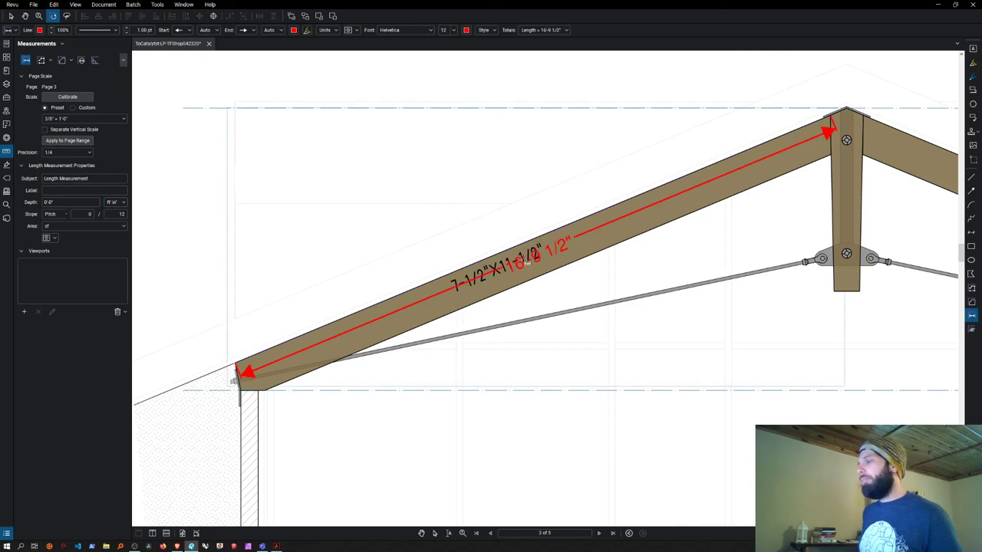
left_click(11, 16)
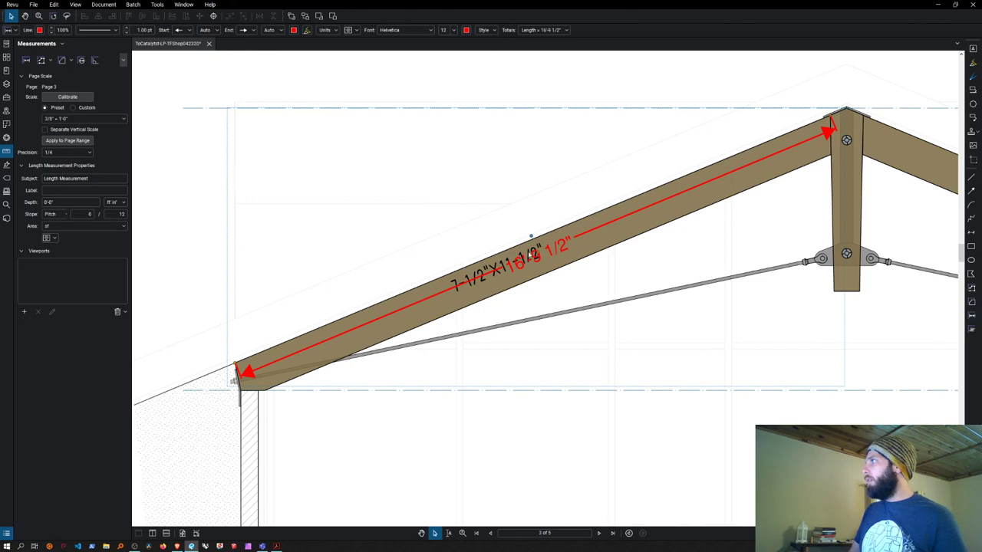
left_click_drag(531, 237, 522, 193)
left_click(552, 191)
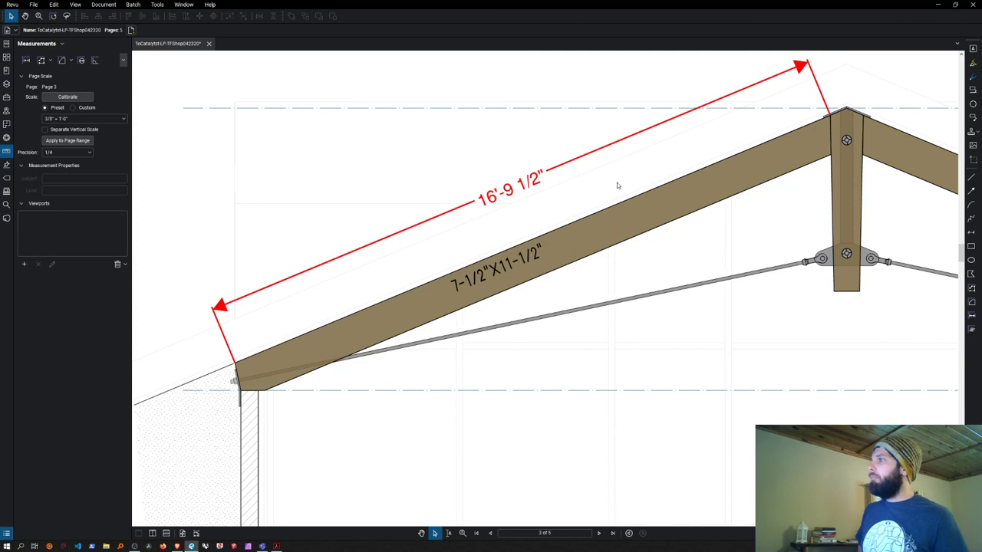
left_click(581, 165)
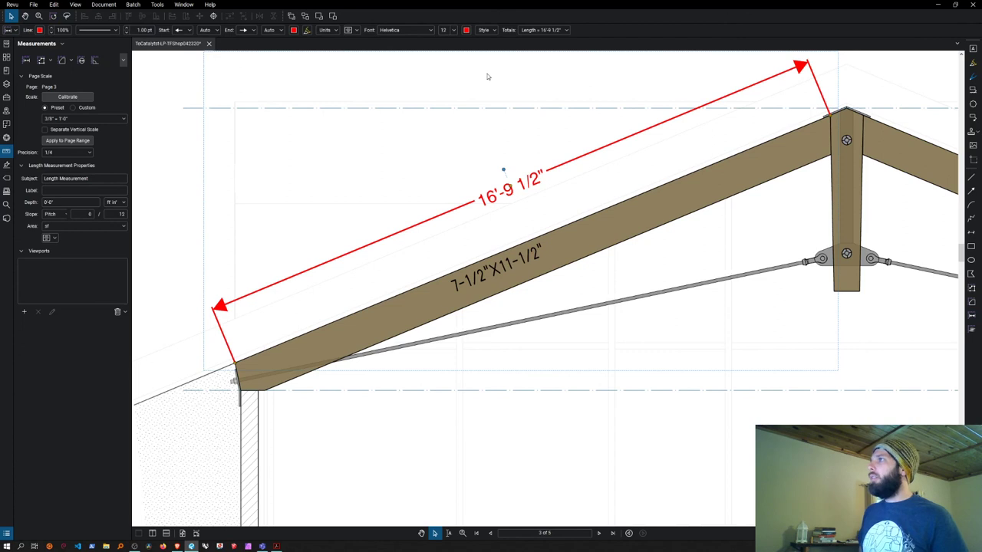
Deselect the rafter dimension and bring Gable Frame B into view.
left_click(432, 108)
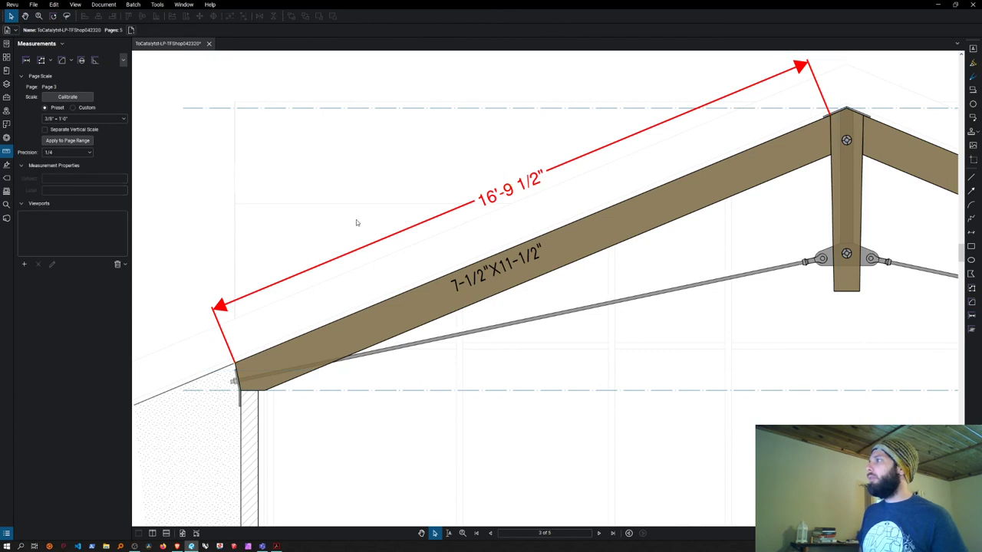
scroll(443, 241, "down", 8)
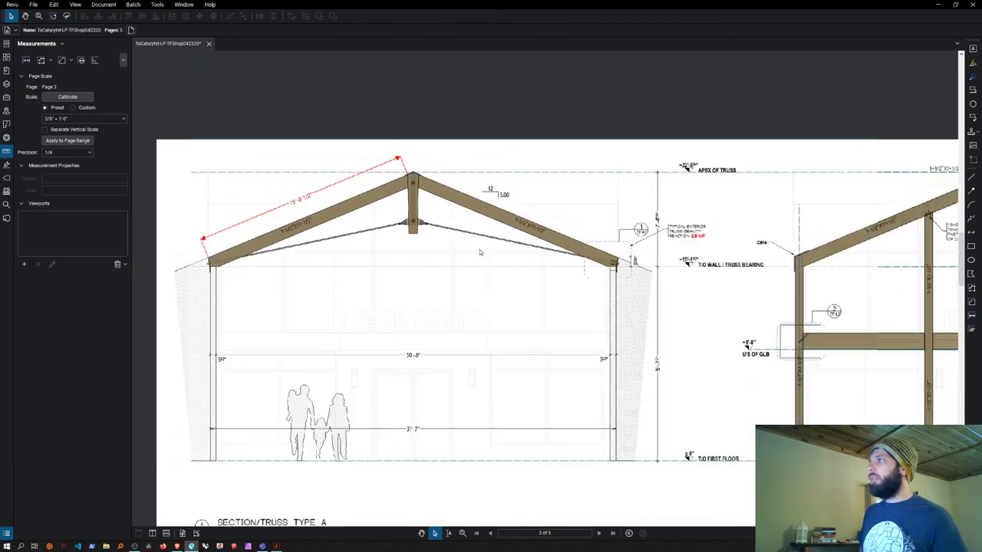
scroll(694, 278, "right", 5)
scroll(459, 211, "up", 4)
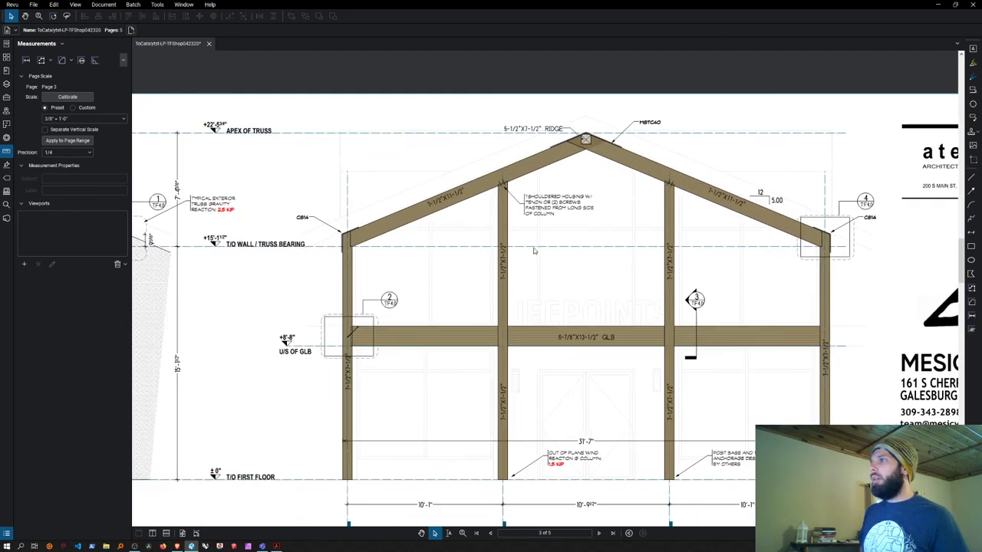
scroll(459, 211, "down", 2)
scroll(532, 225, "down", 2)
scroll(532, 226, "up", 3)
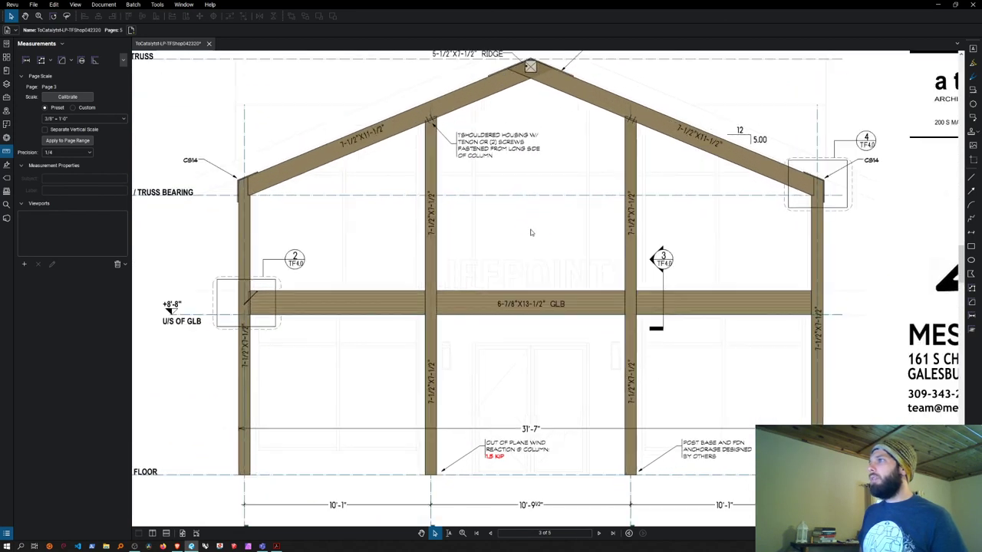
With the Area tool, outline Gable Frame B from the ridge apex to the right eave corner.
left_click(61, 62)
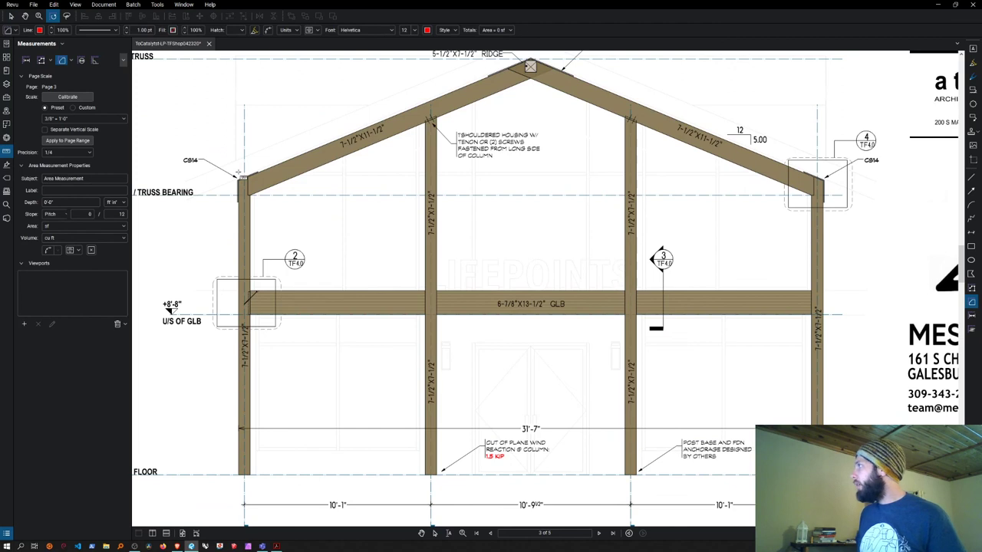
scroll(253, 315, "down", 3)
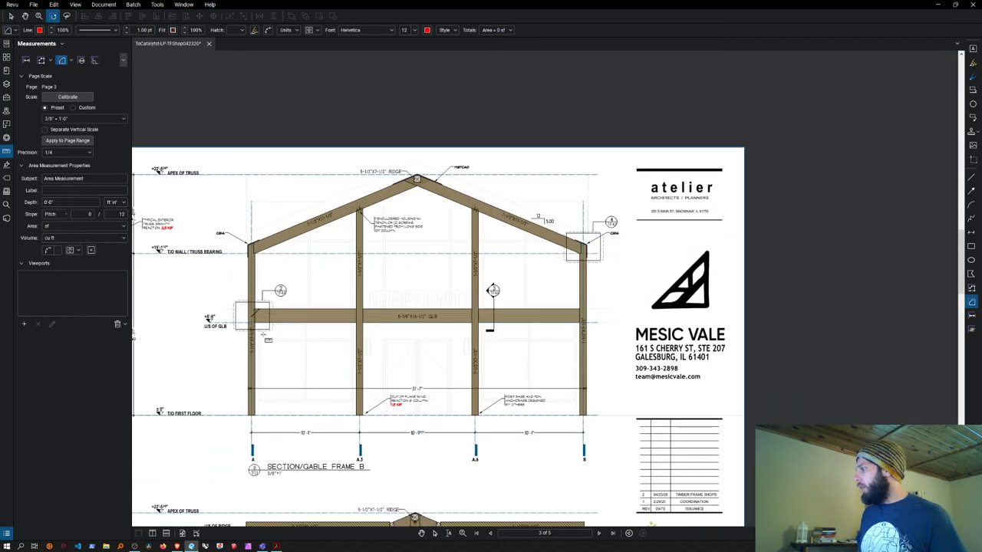
scroll(253, 244, "up", 8)
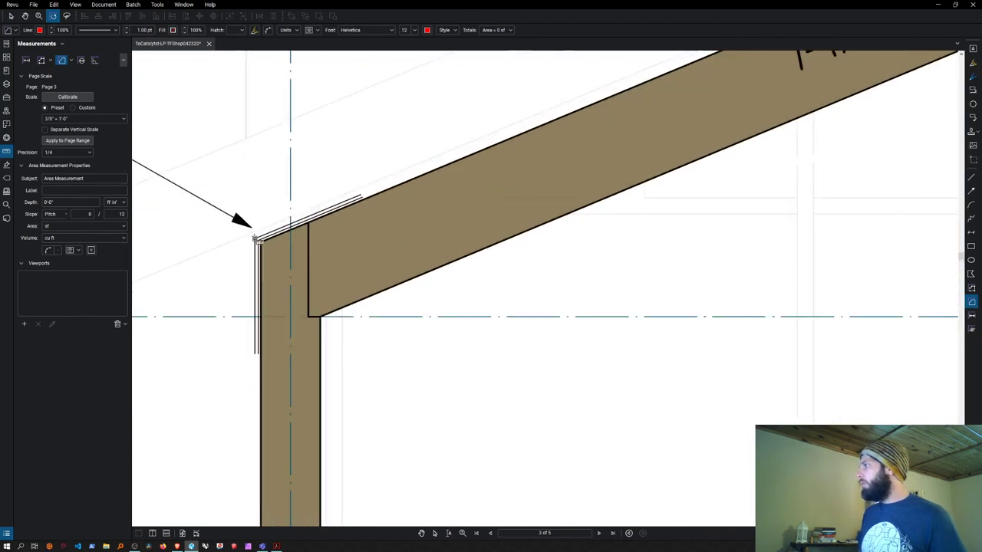
scroll(255, 240, "down", 4)
scroll(460, 141, "up", 2)
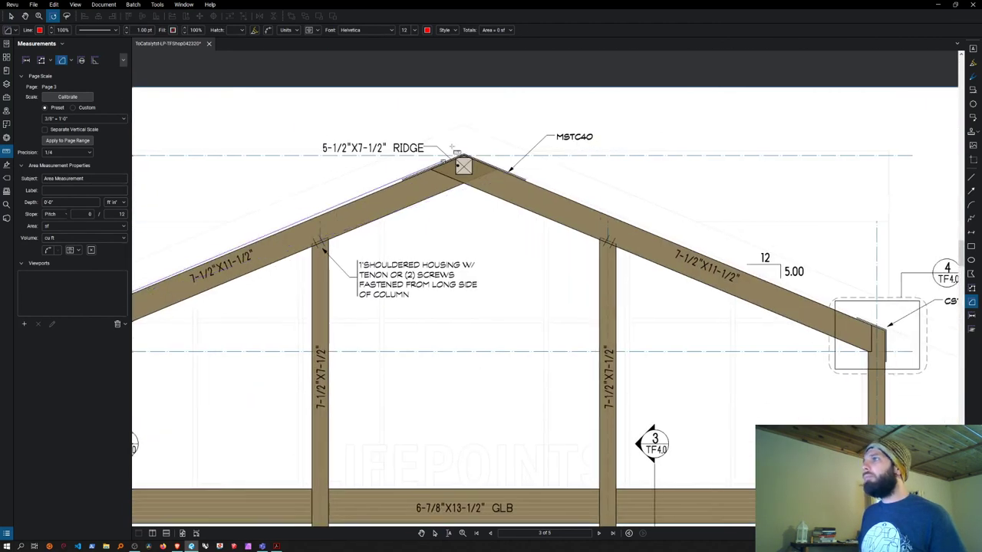
scroll(460, 140, "up", 4)
scroll(465, 184, "up", 1)
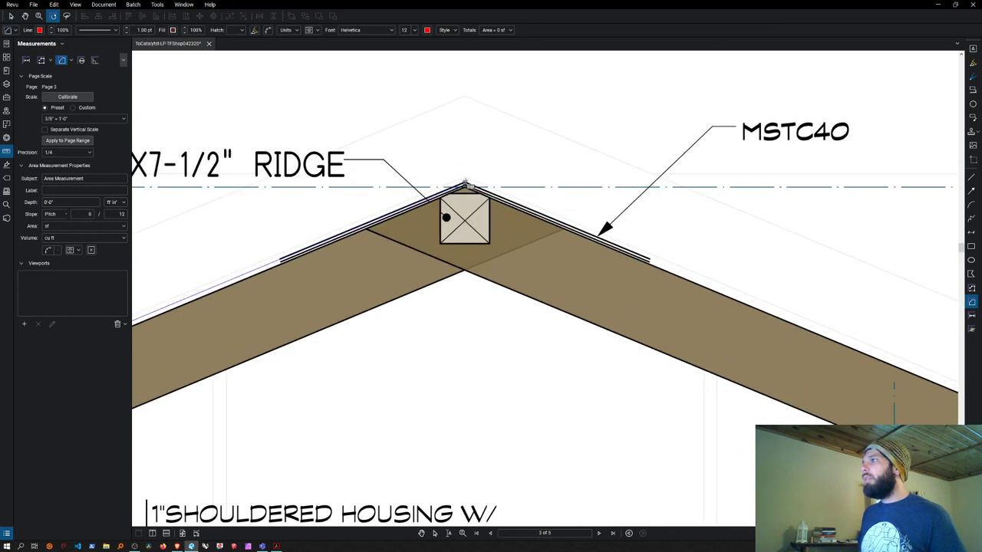
left_click(465, 184)
scroll(464, 184, "down", 3)
scroll(843, 341, "up", 4)
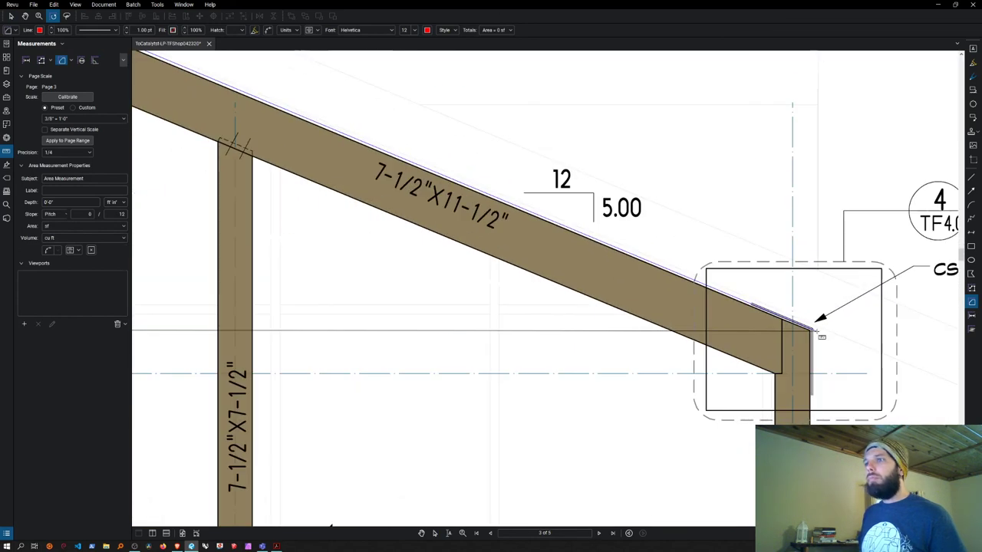
left_click(816, 330)
scroll(816, 330, "down", 3)
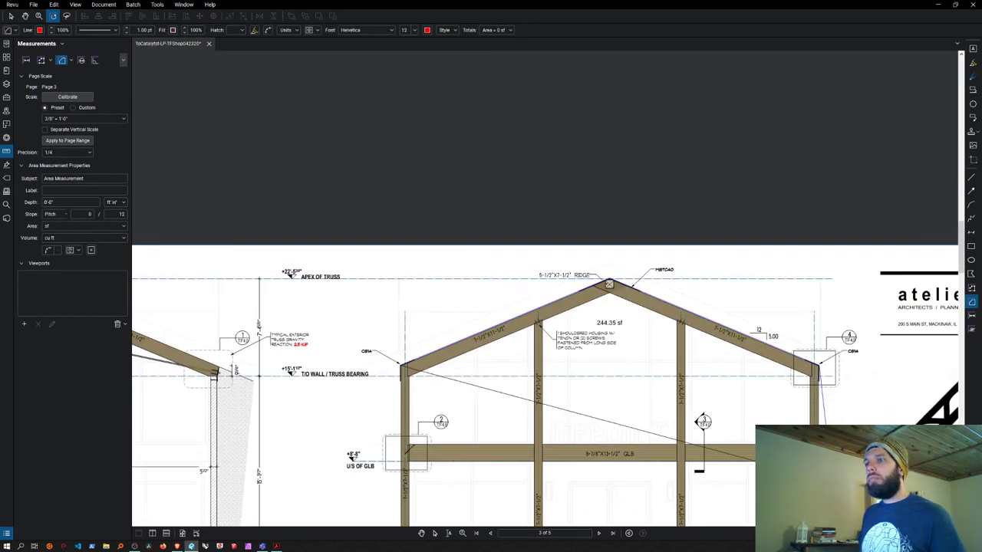
scroll(671, 145, "up", 3)
scroll(718, 289, "up", 3)
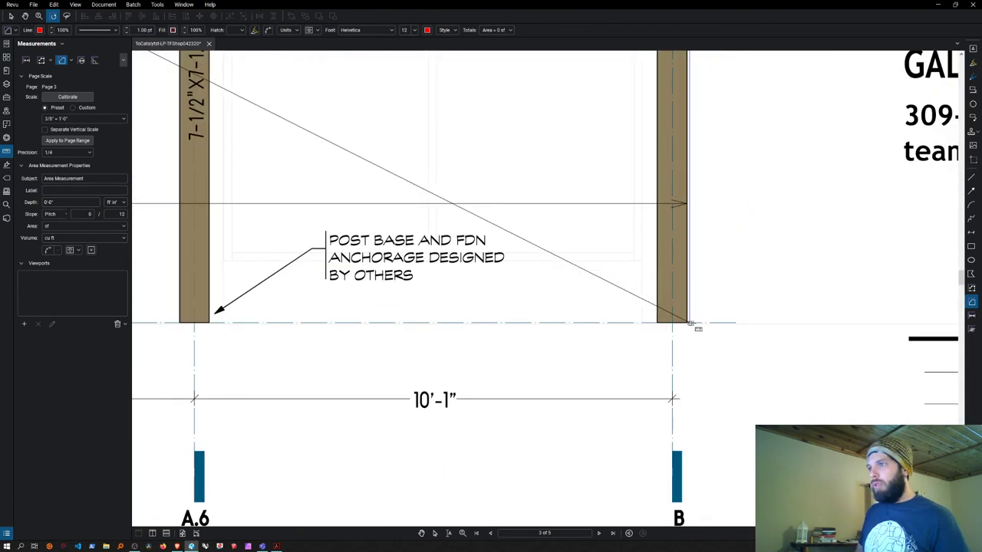
Close the outline at the column B and column A bases, giving 609.81 sf.
left_click(690, 323)
scroll(320, 101, "down", 3)
scroll(260, 313, "up", 2)
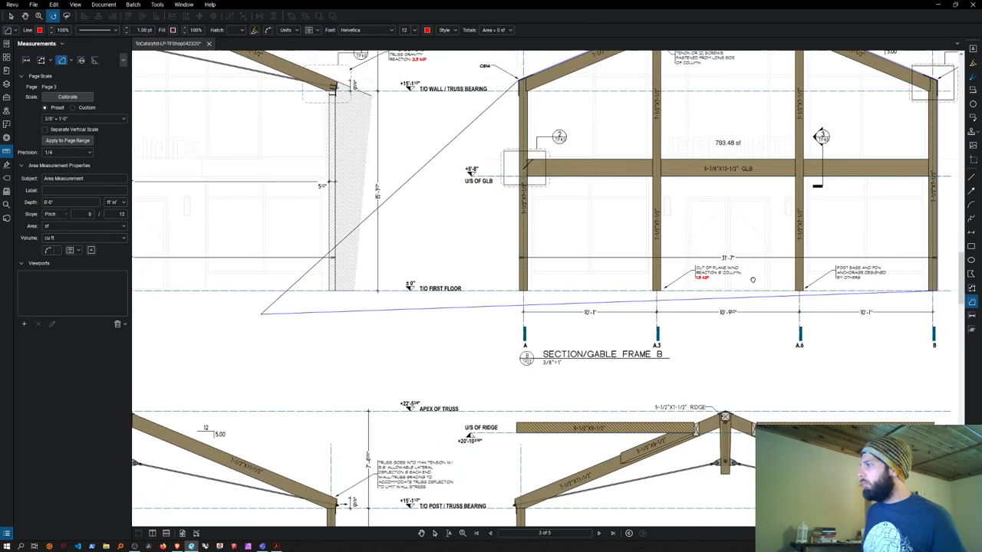
scroll(491, 305, "up", 5)
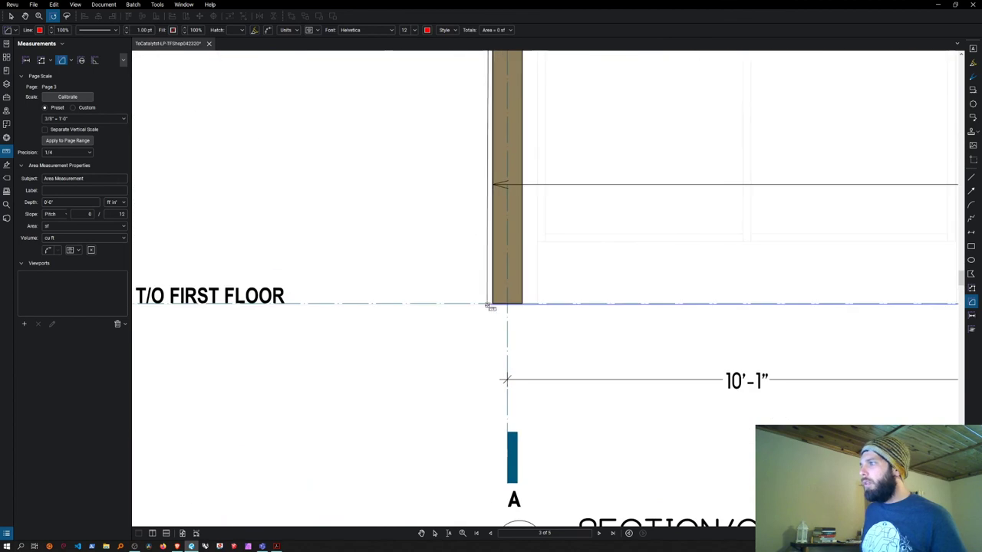
scroll(491, 306, "up", 4)
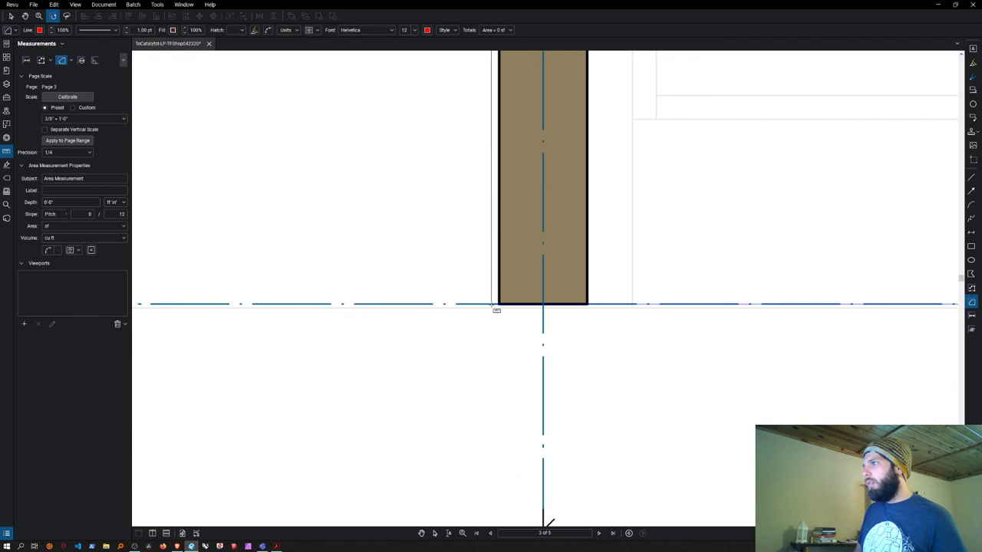
left_click(491, 304)
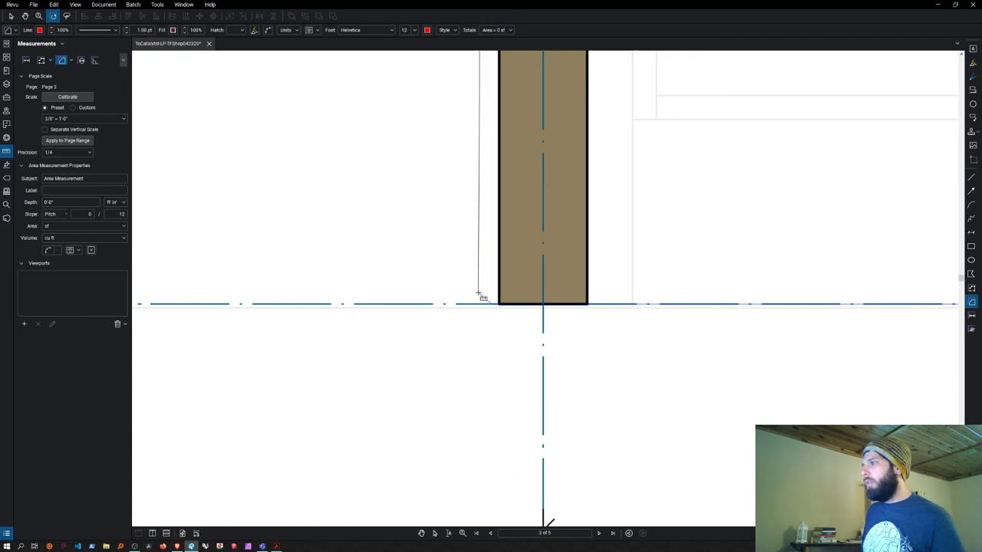
key("Return")
scroll(478, 294, "down", 6)
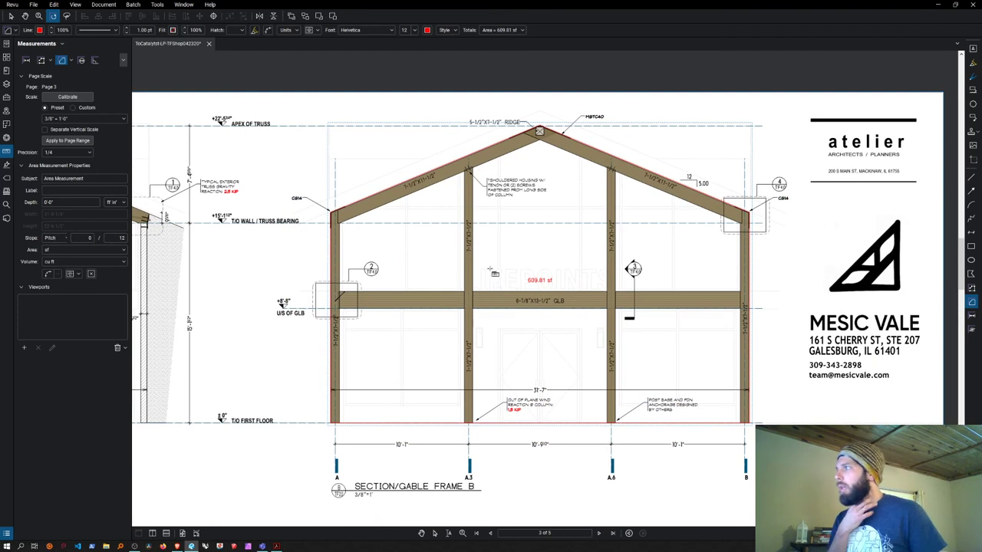
scroll(483, 254, "down", 1)
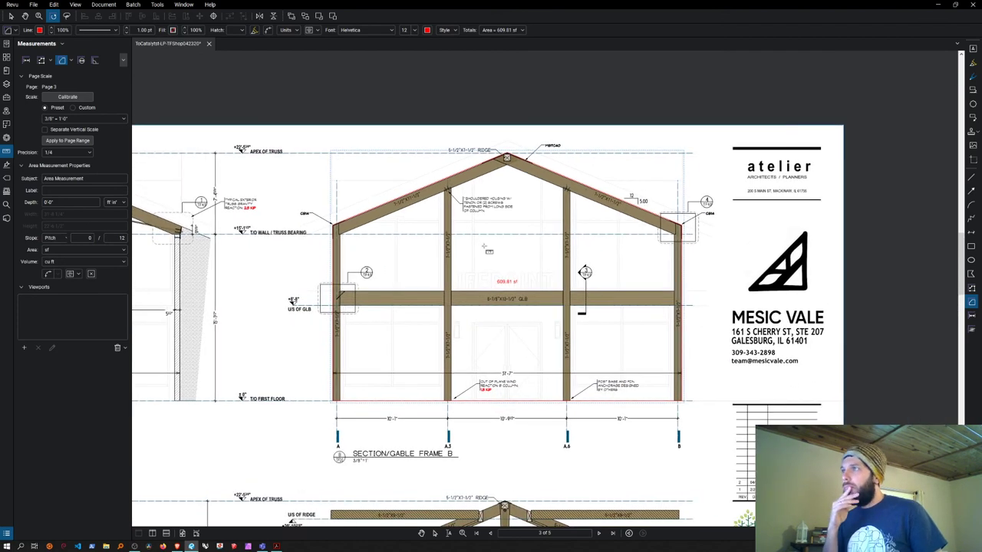
mouse_move(359, 275)
left_mouse_down()
mouse_move(581, 288)
mouse_move(592, 244)
left_mouse_up()
scroll(591, 243, "down", 1)
mouse_move(575, 297)
left_mouse_down()
mouse_move(603, 253)
mouse_move(635, 235)
left_mouse_up()
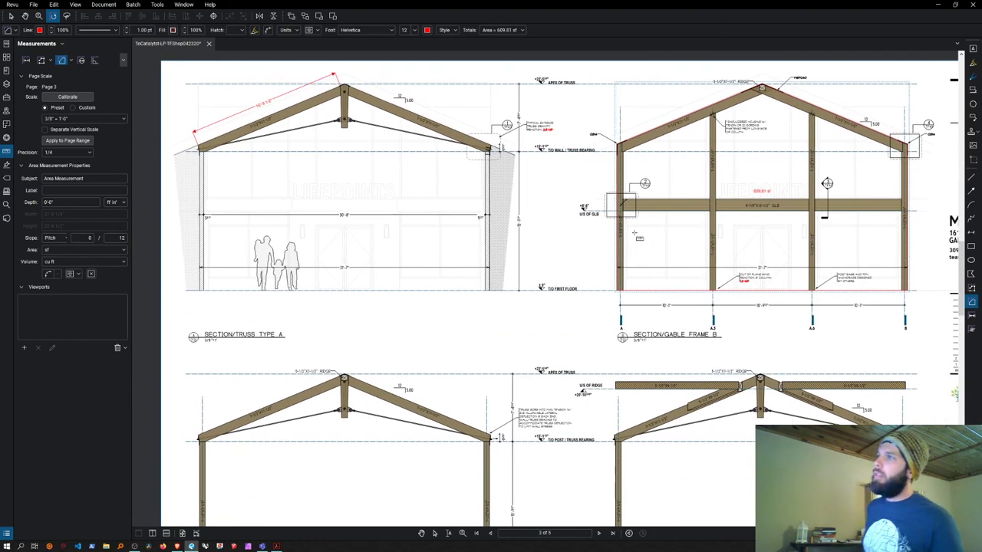